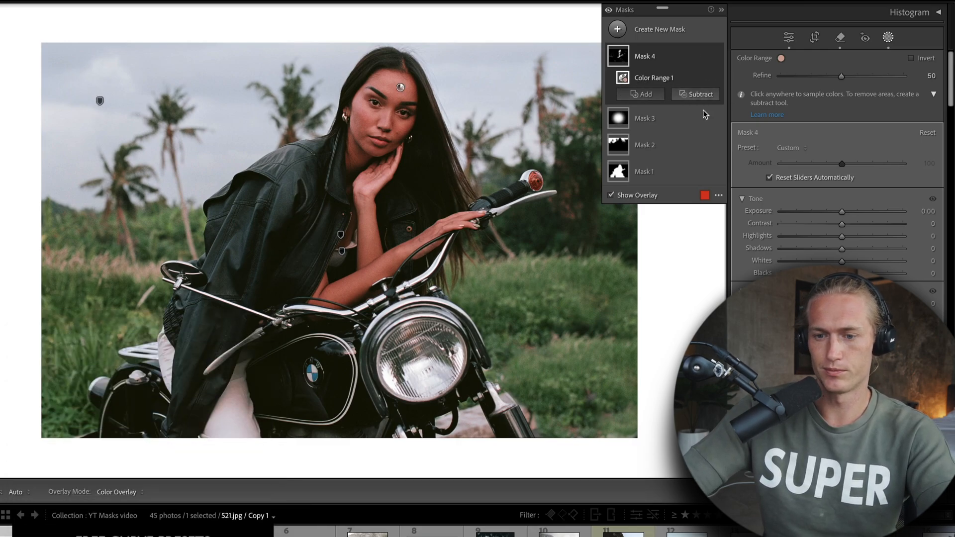
Step: Set the Refine value of Mask 4's color range to 83 and try inverting the mask
left_click_drag(842, 210, 845, 207)
key("ctrl+z")
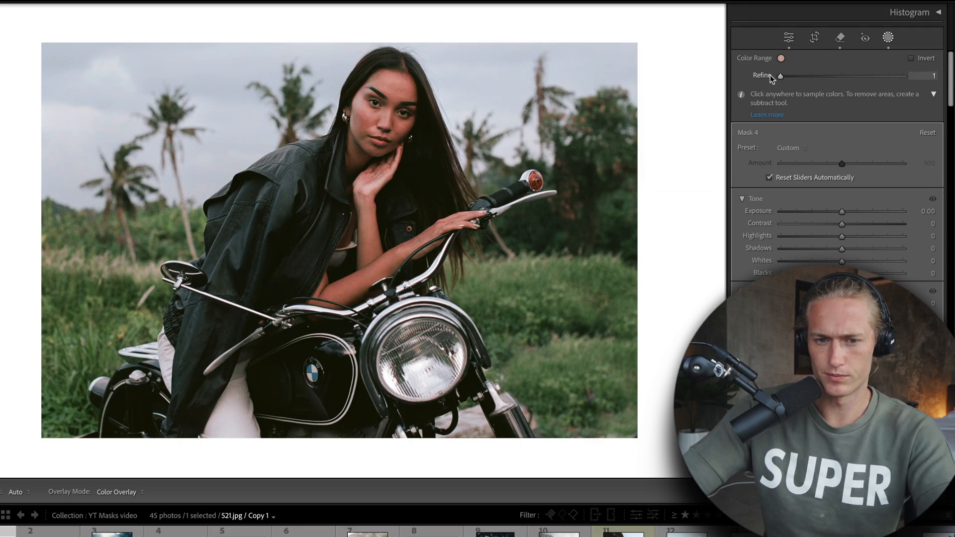
mouse_move(900, 82)
left_mouse_down()
mouse_move(777, 82)
mouse_move(882, 85)
left_mouse_up()
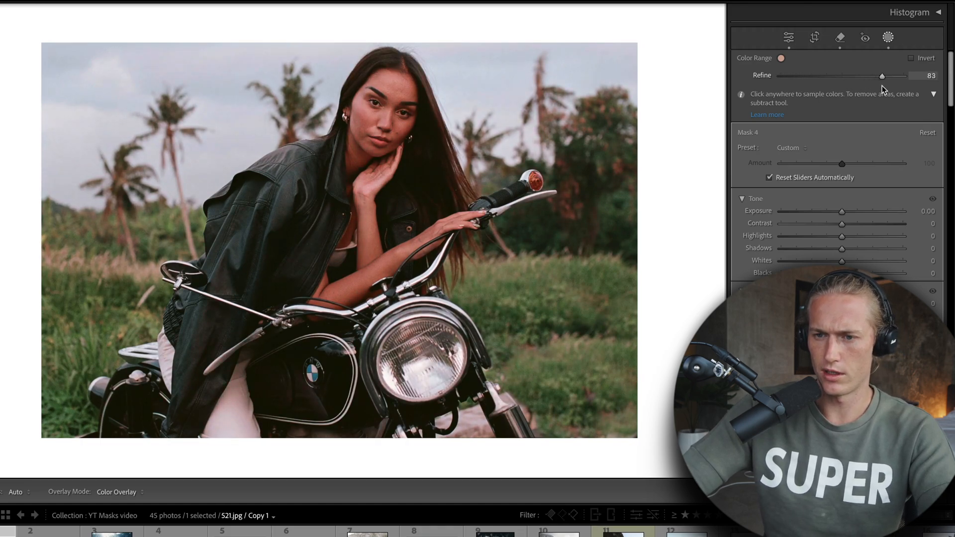
left_click(911, 59)
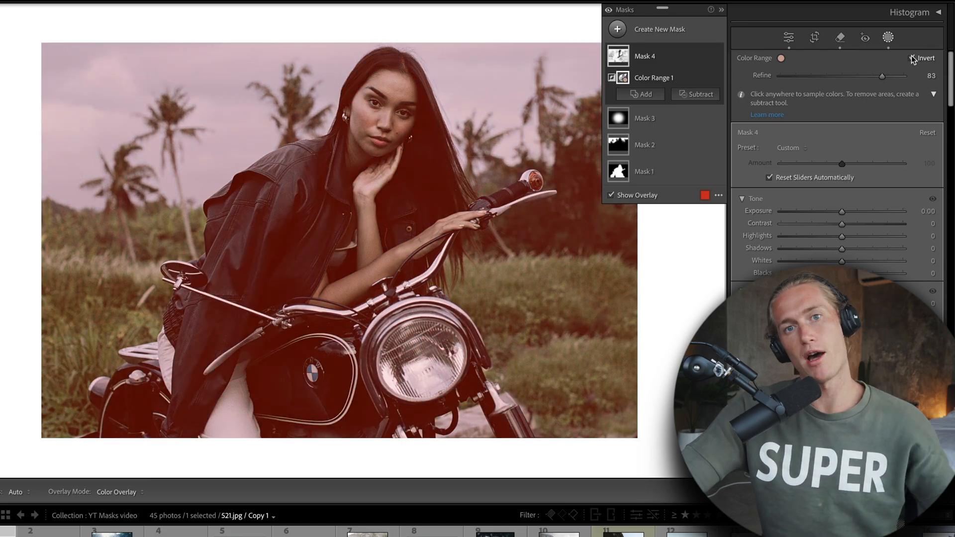
key("ctrl+z")
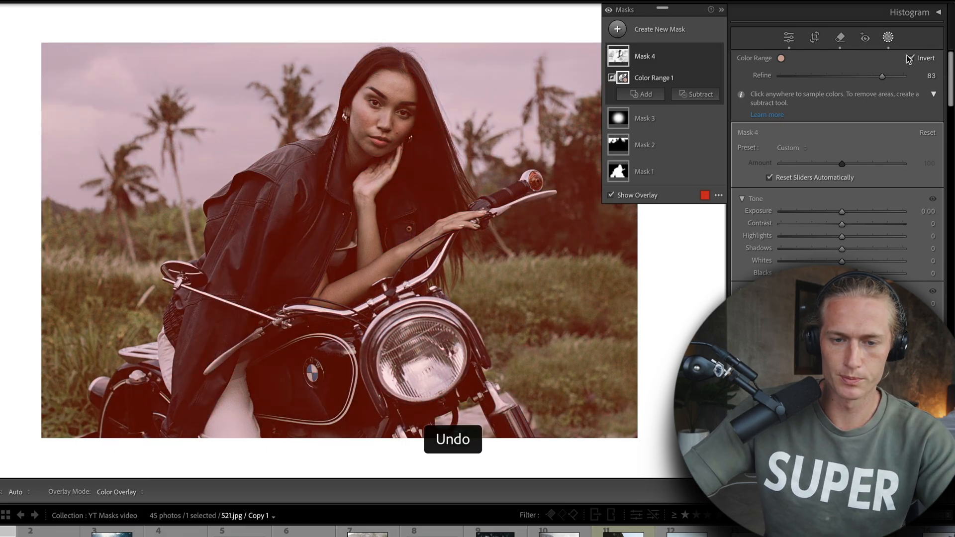
Step: Delete all existing masks and create a Luminance Range mask sampled from the white trousers
left_click(705, 56)
left_click(756, 231)
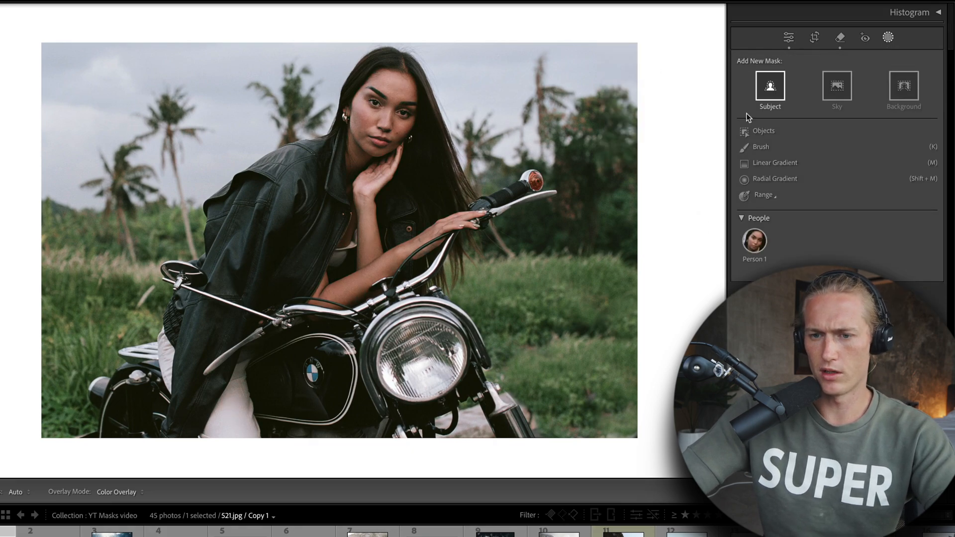
left_click(765, 197)
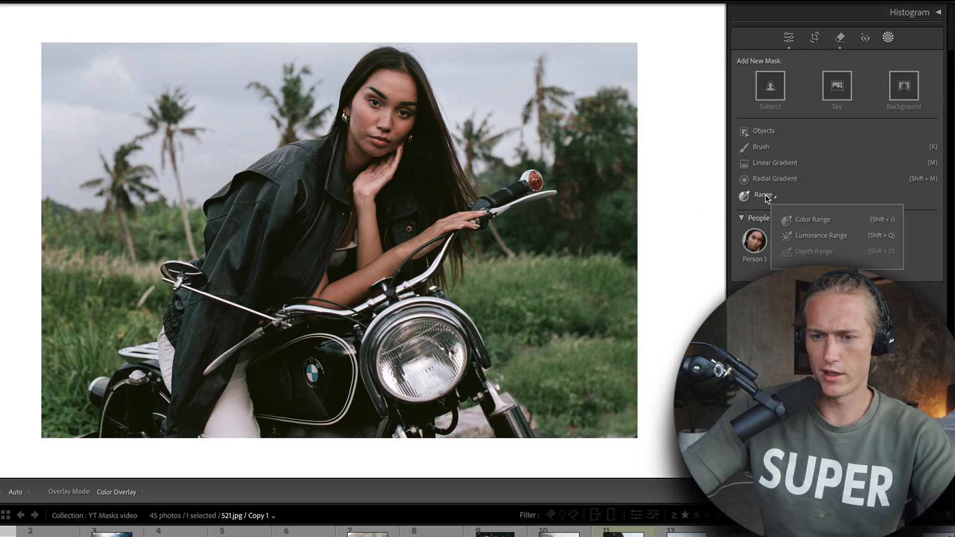
left_click(813, 235)
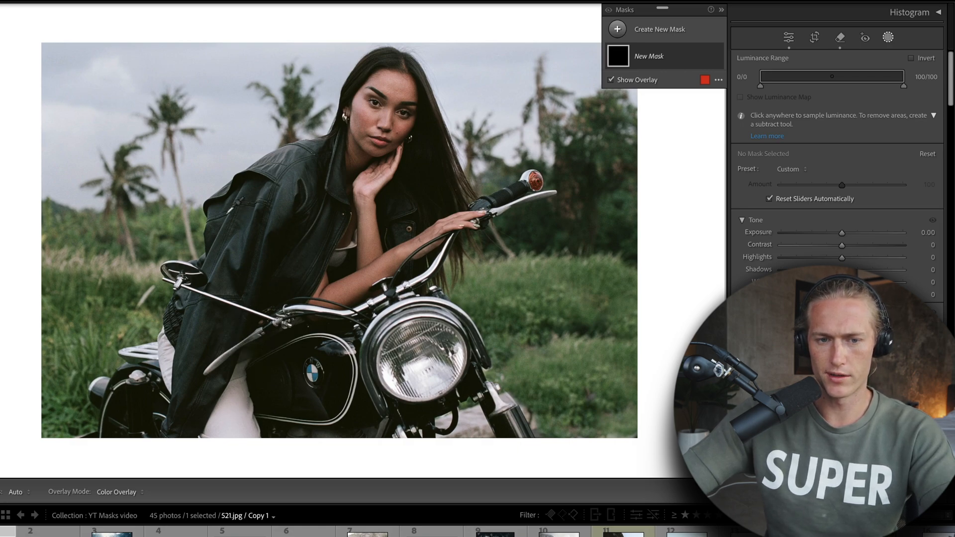
left_click(232, 409)
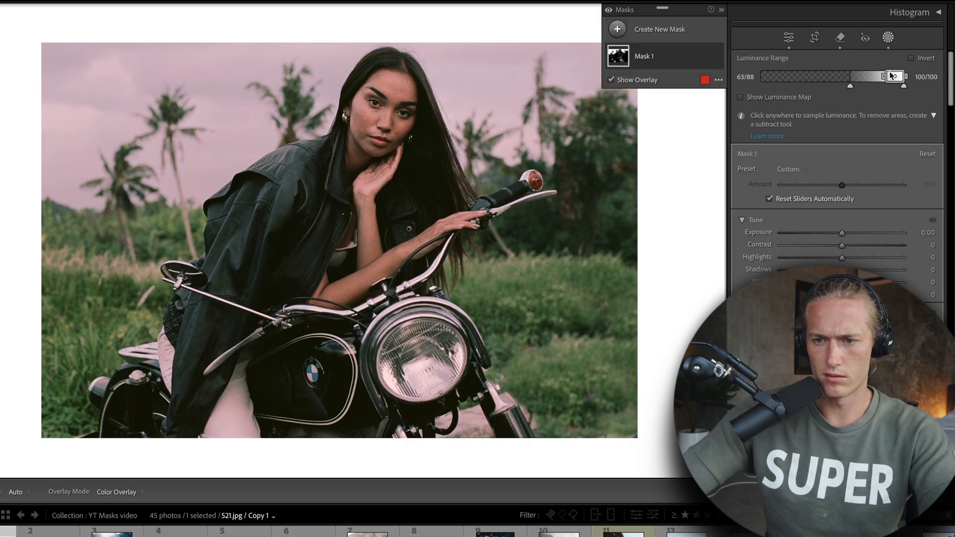
Step: Adjust the mask's luminance range to 27/98 at the dark end and 99/99 at the bright end
left_click_drag(897, 77, 896, 77)
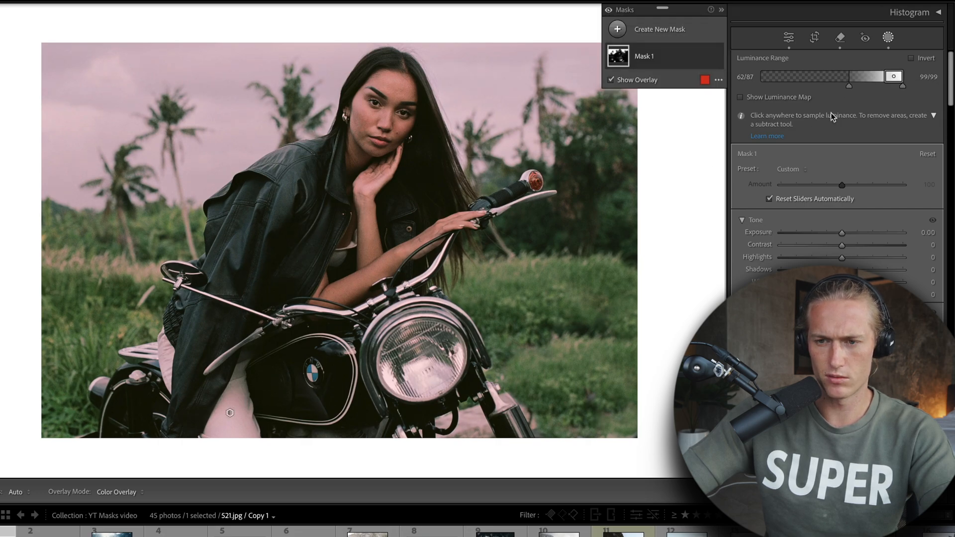
left_click_drag(847, 87, 877, 84)
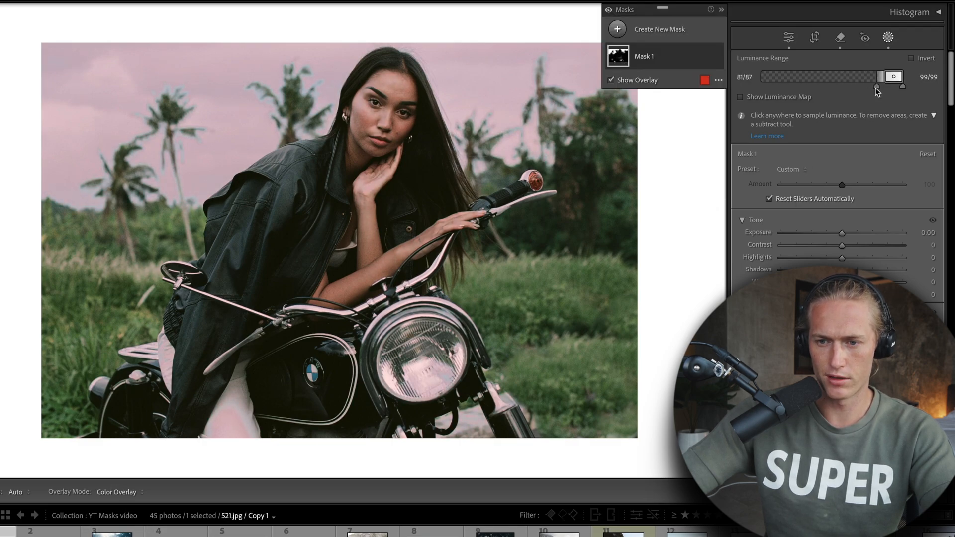
left_click_drag(876, 86, 800, 82)
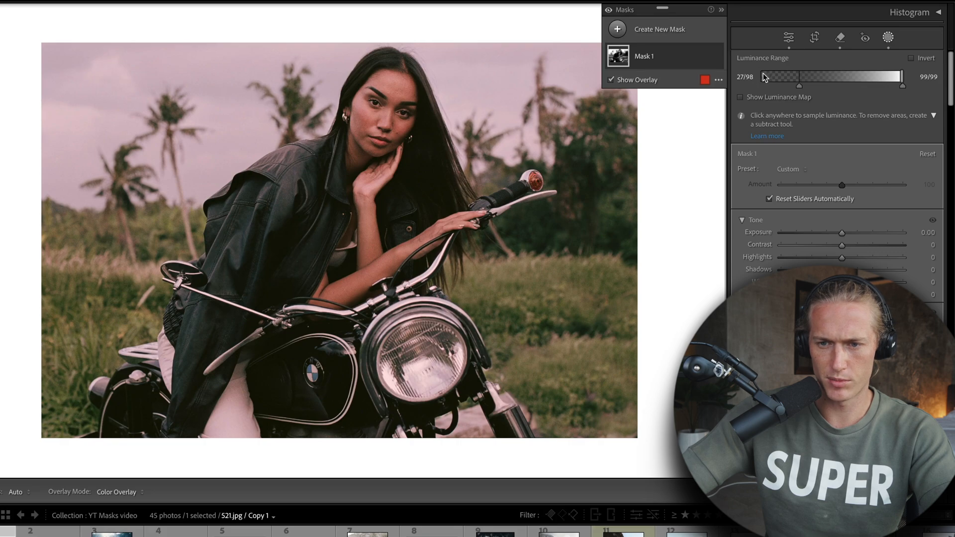
Step: Fine-tune the range's dark-end falloff with the luminance map shown and hidden, and slightly raise the mask's exposure
left_click(742, 98)
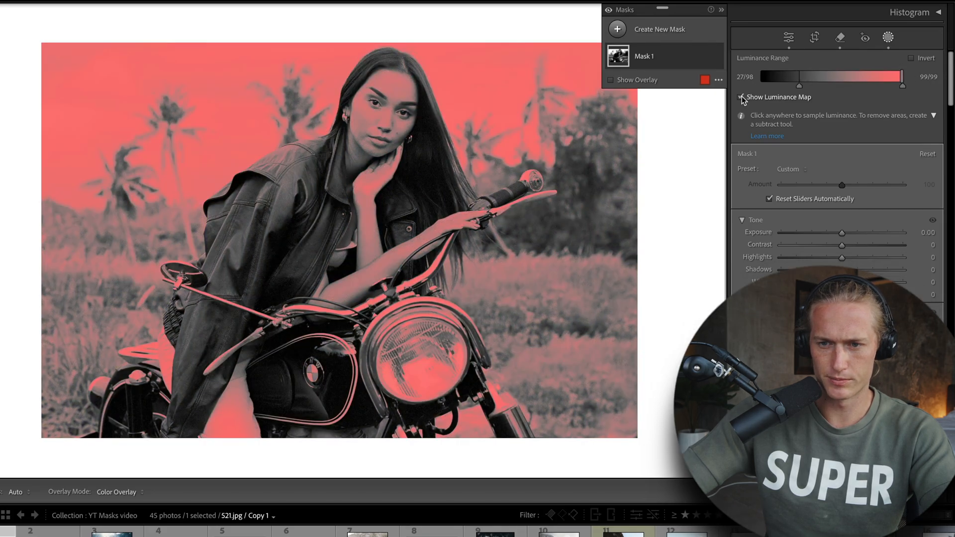
mouse_move(799, 86)
left_mouse_down()
mouse_move(890, 92)
mouse_move(795, 86)
left_mouse_up()
left_click(740, 97)
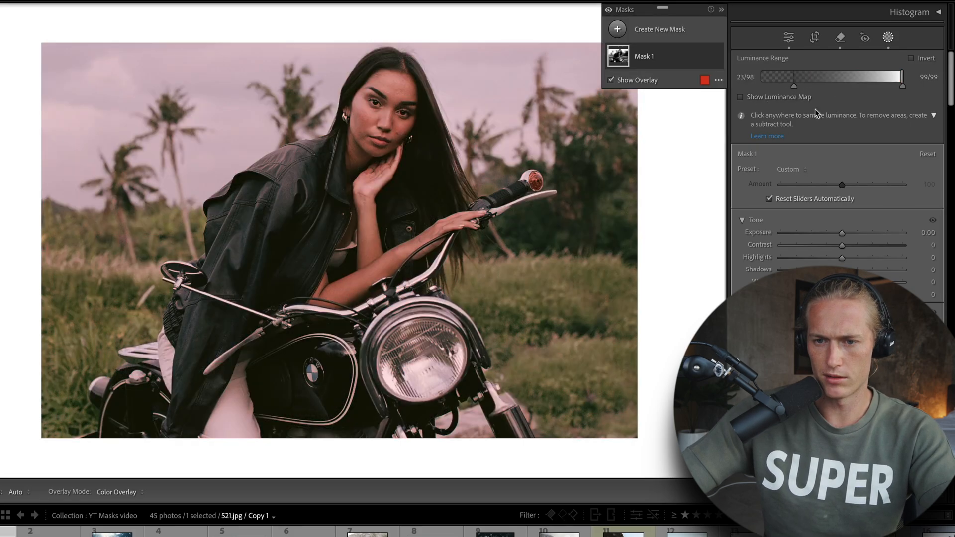
left_click_drag(793, 83, 826, 86)
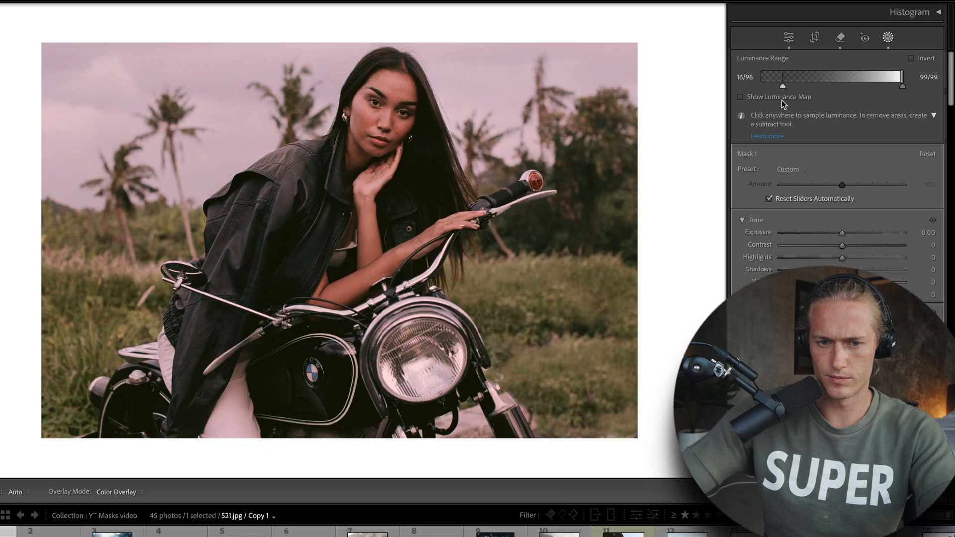
mouse_move(842, 232)
left_mouse_down()
mouse_move(825, 229)
mouse_move(863, 231)
mouse_move(849, 230)
left_mouse_up()
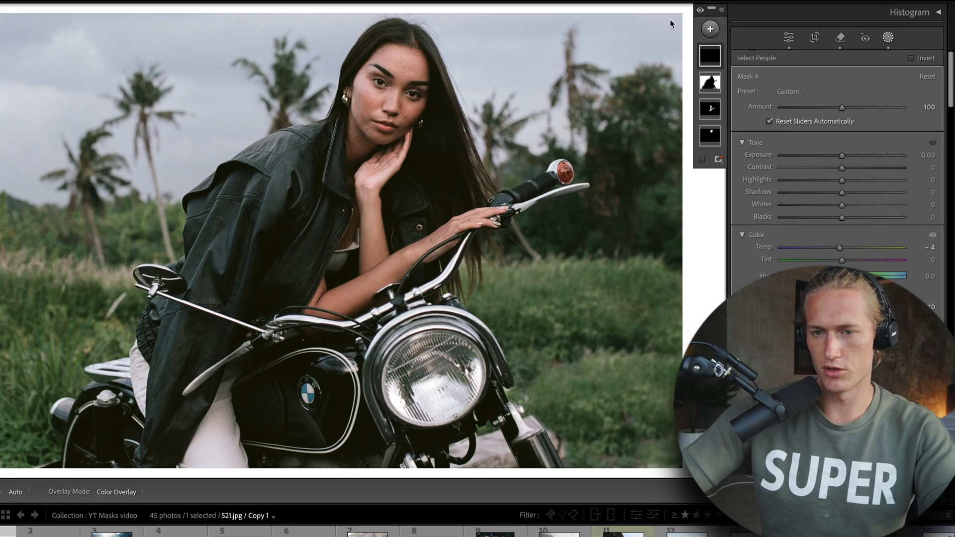
Step: Create a Luminance Range mask sampled from the dark tones, narrow its bright end to 2/23, and hide the overlay
left_click(710, 28)
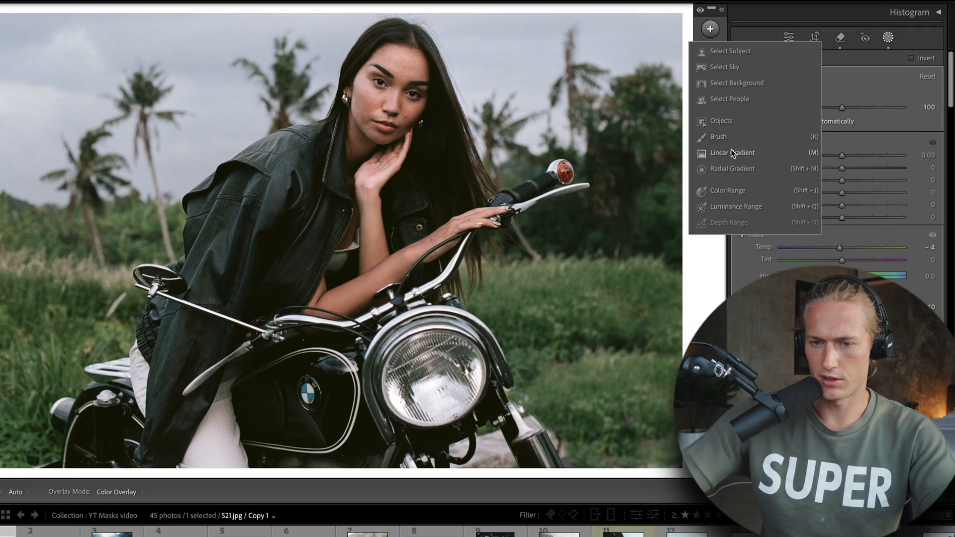
left_click(740, 206)
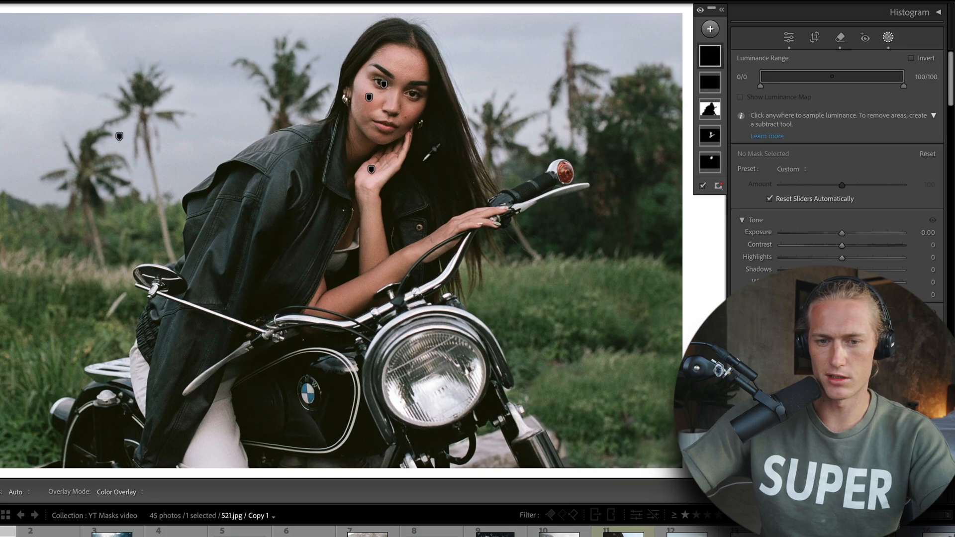
left_click(434, 167)
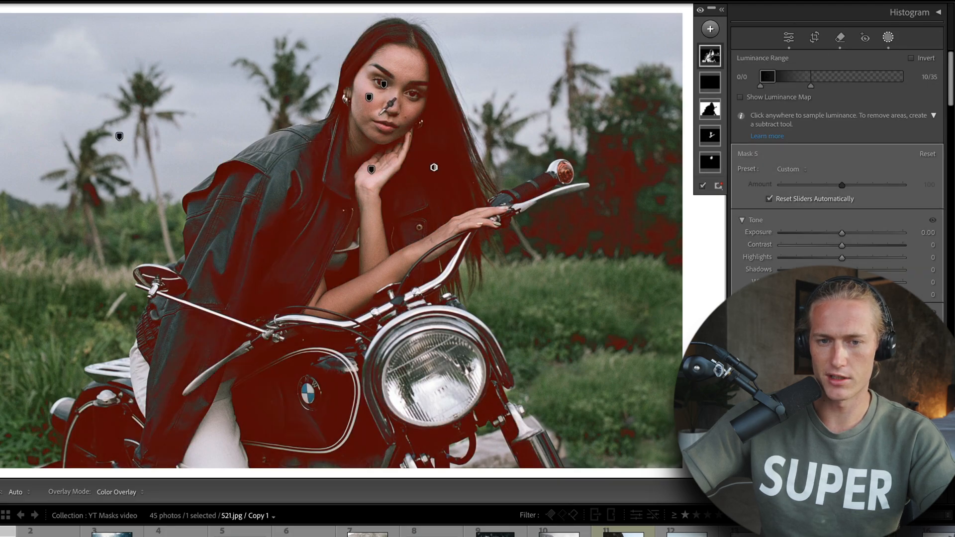
mouse_move(799, 84)
left_mouse_down()
mouse_move(811, 85)
mouse_move(794, 89)
left_mouse_up()
left_click(702, 186)
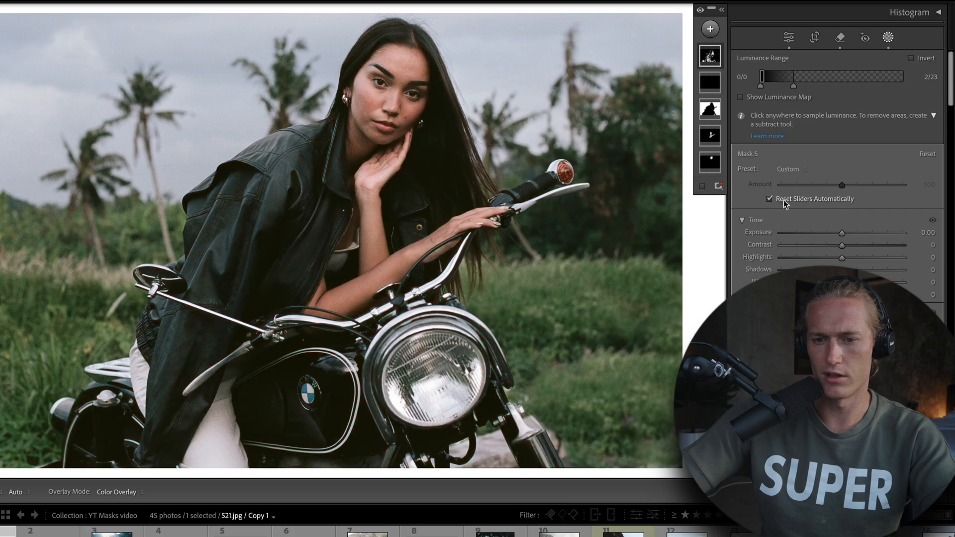
Step: Set Mask 5's temperature to -16 and its saturation to -17, trying the temperature extremes first
scroll(830, 195, "down", 3)
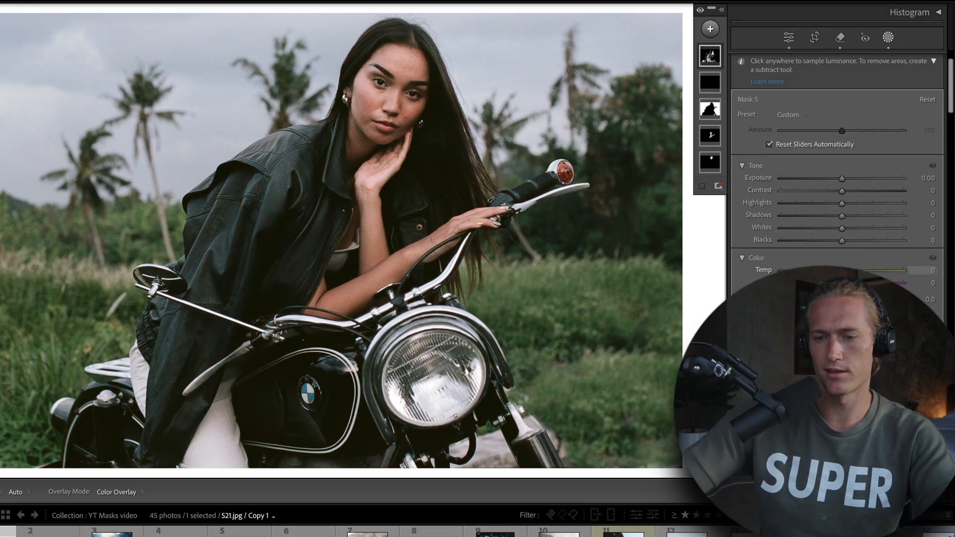
left_click_drag(842, 271, 840, 271)
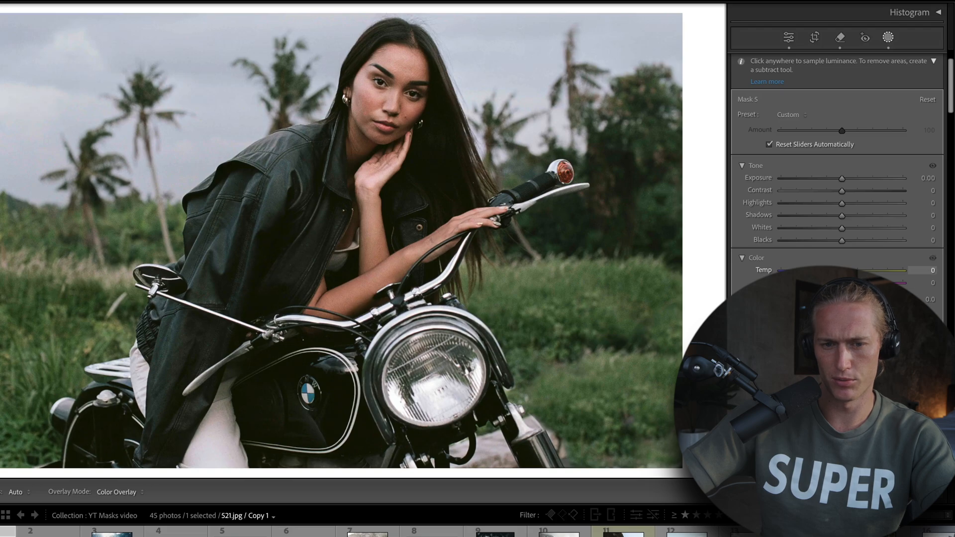
left_click_drag(902, 272, 452, 352)
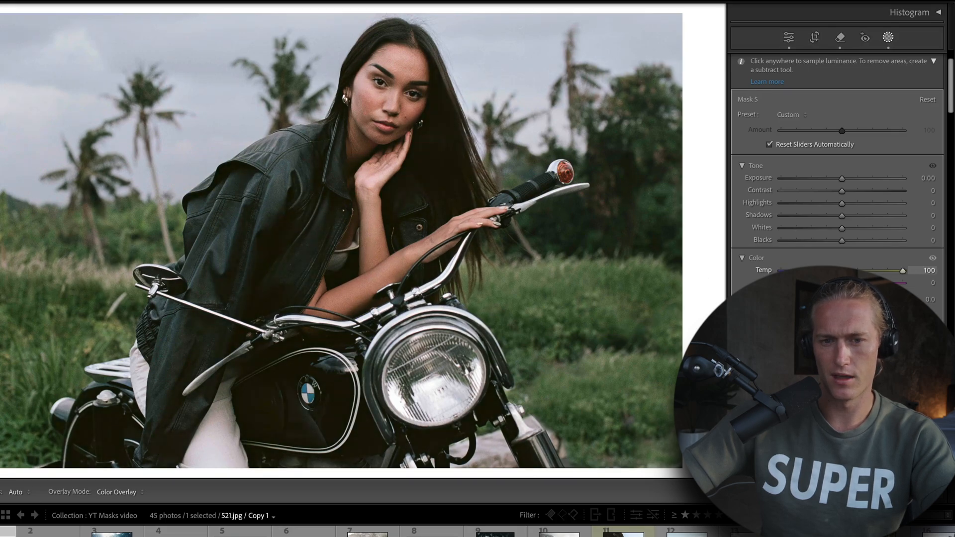
left_click_drag(561, 324, 832, 271)
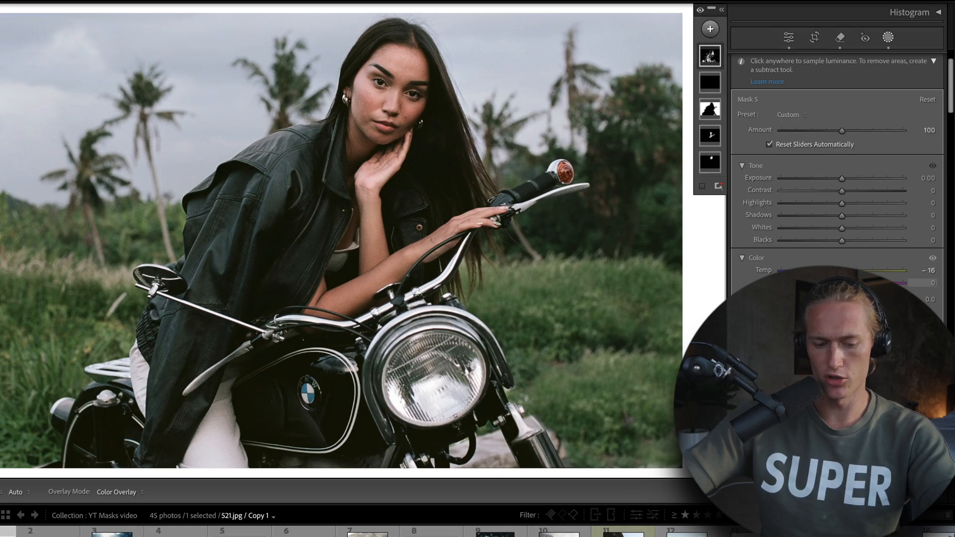
left_click_drag(929, 332, 950, 332)
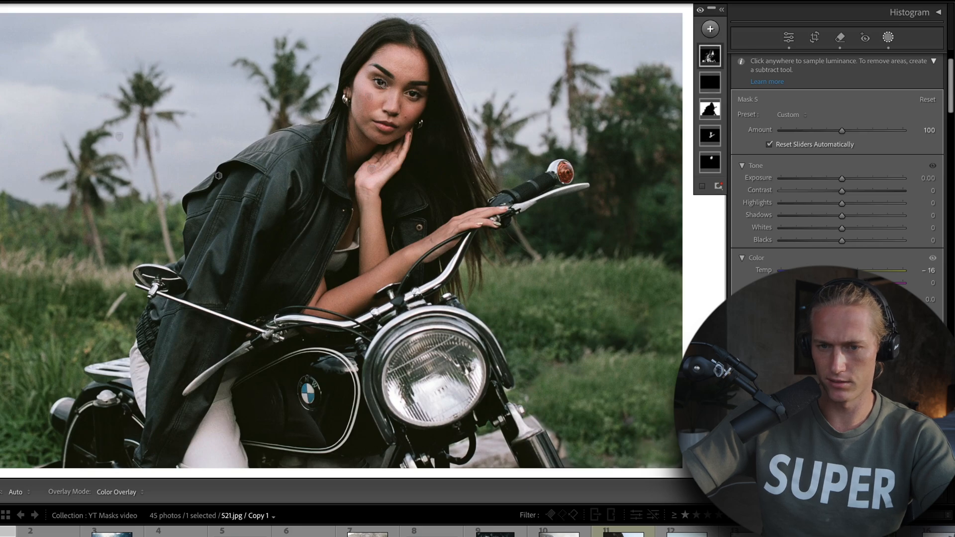
Step: Try to add a second luminance range to Mask 5, sampled from an area of the leather jacket
left_click(715, 60)
left_click(706, 92)
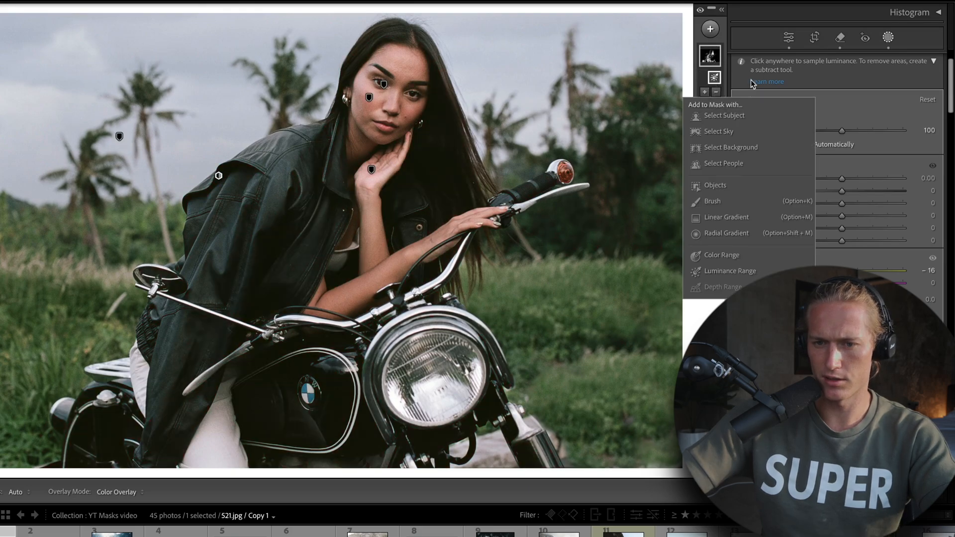
left_click(721, 271)
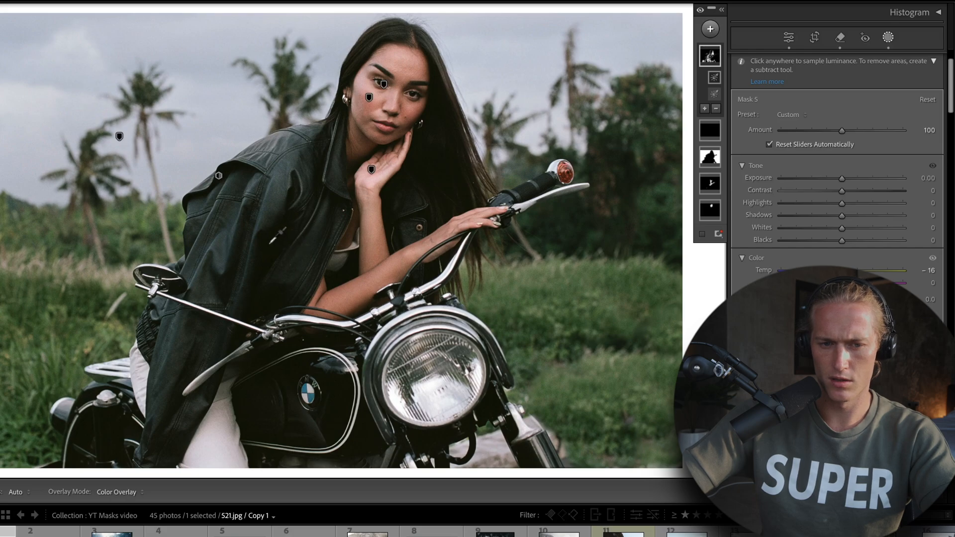
left_click_drag(269, 243, 309, 269)
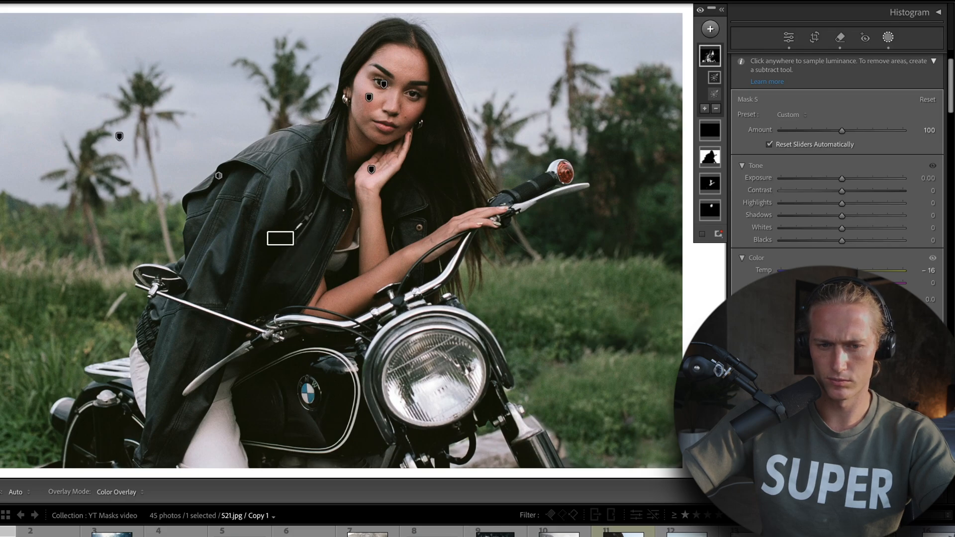
Step: Expand the mask list and switch Mask 5's visibility off and on to compare its effect
left_click(721, 9)
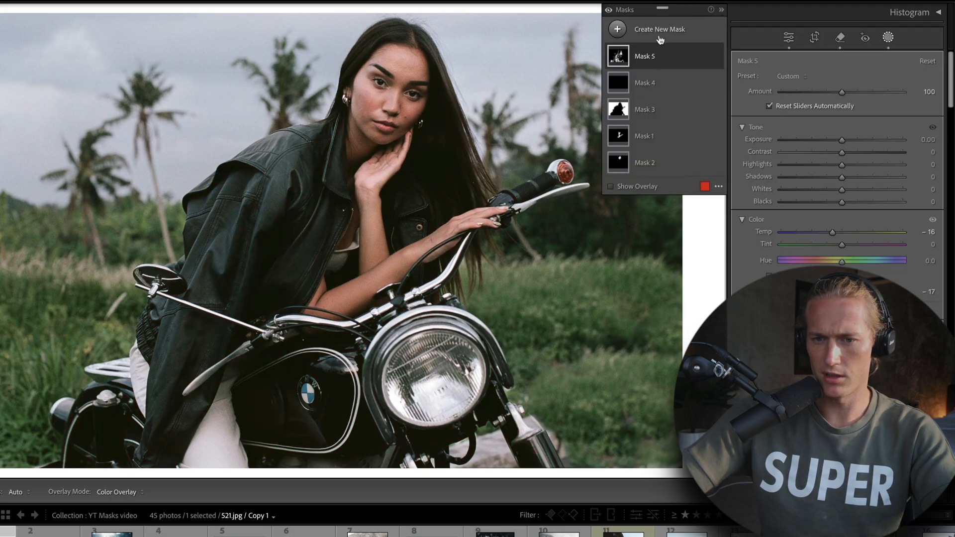
left_click(718, 58)
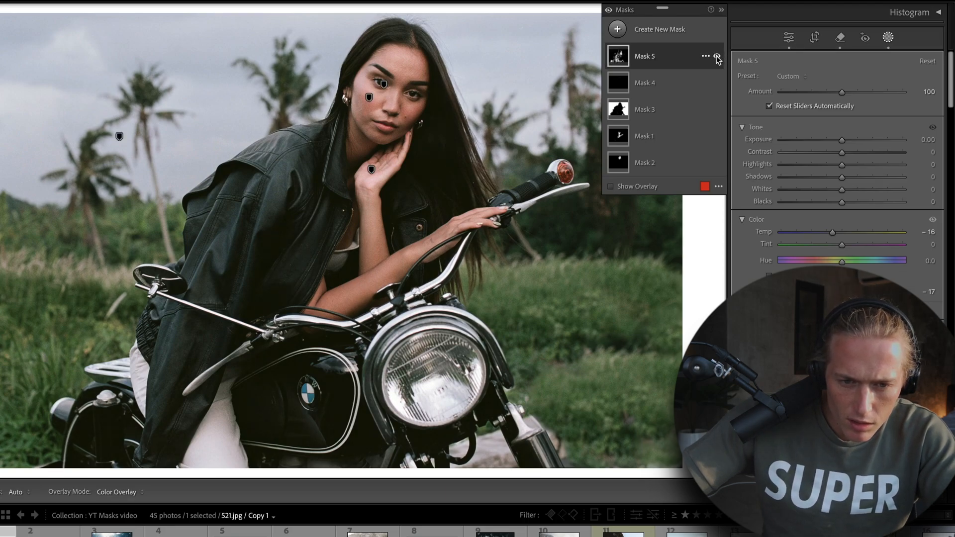
left_click(717, 57)
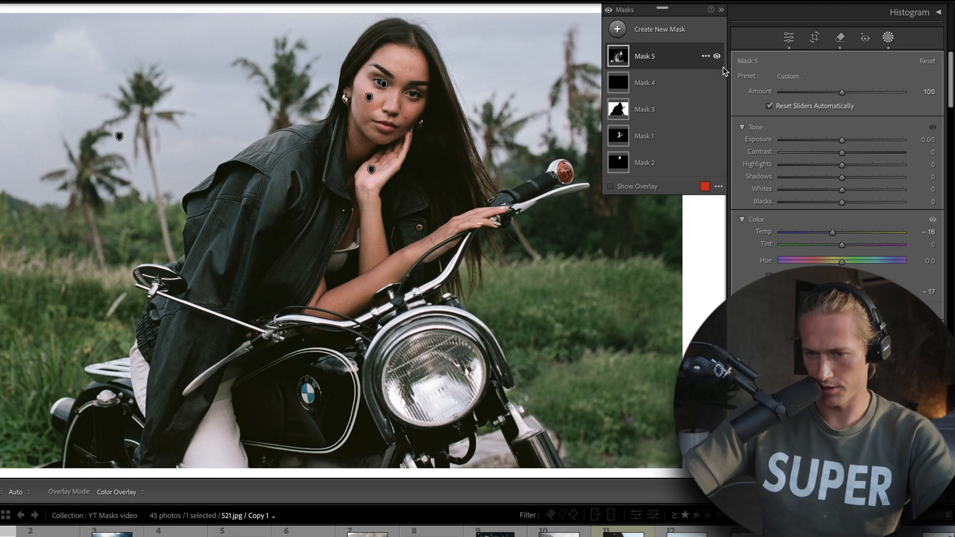
Step: Widen the bright end of Mask 5's luminance range to 17/30, checking the coverage with the overlay
left_click(697, 59)
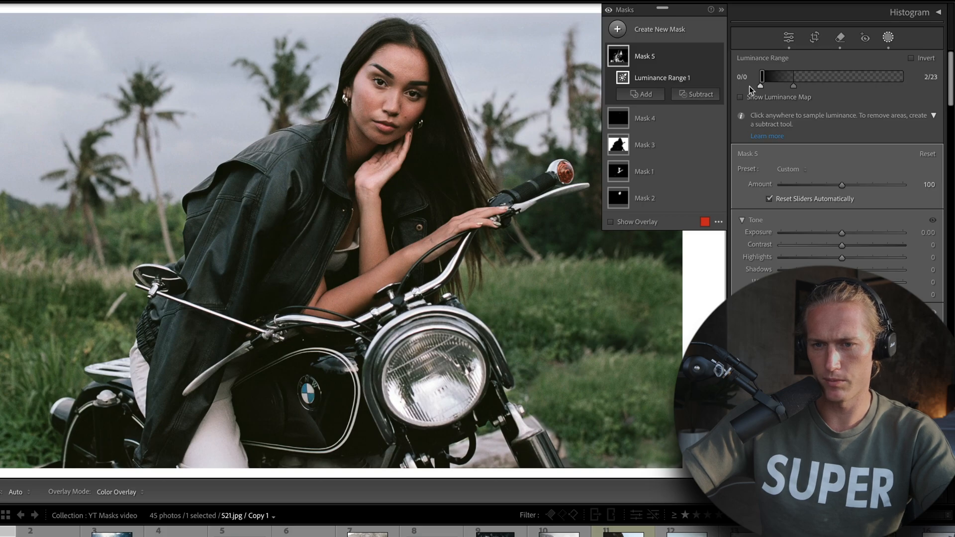
left_click_drag(766, 77, 808, 78)
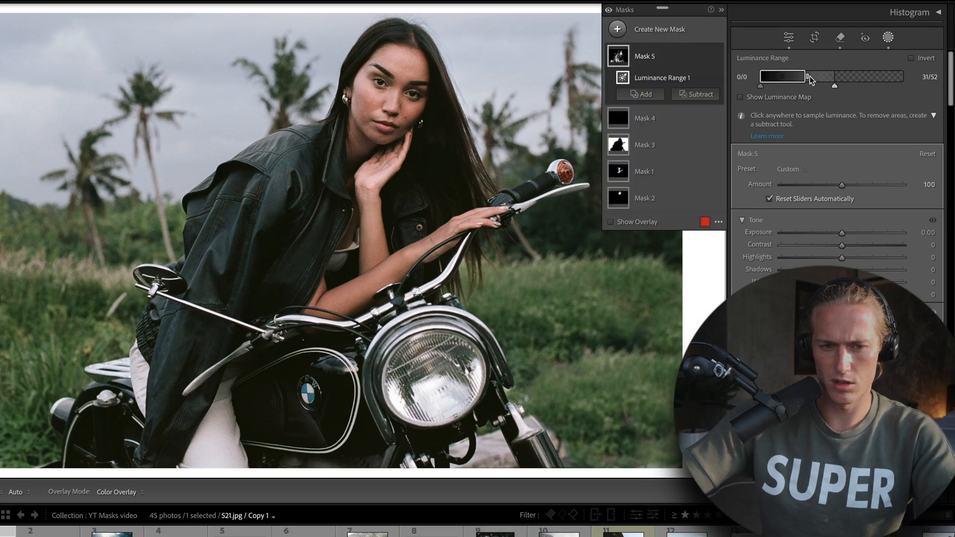
left_click(611, 222)
left_click_drag(805, 77, 824, 88)
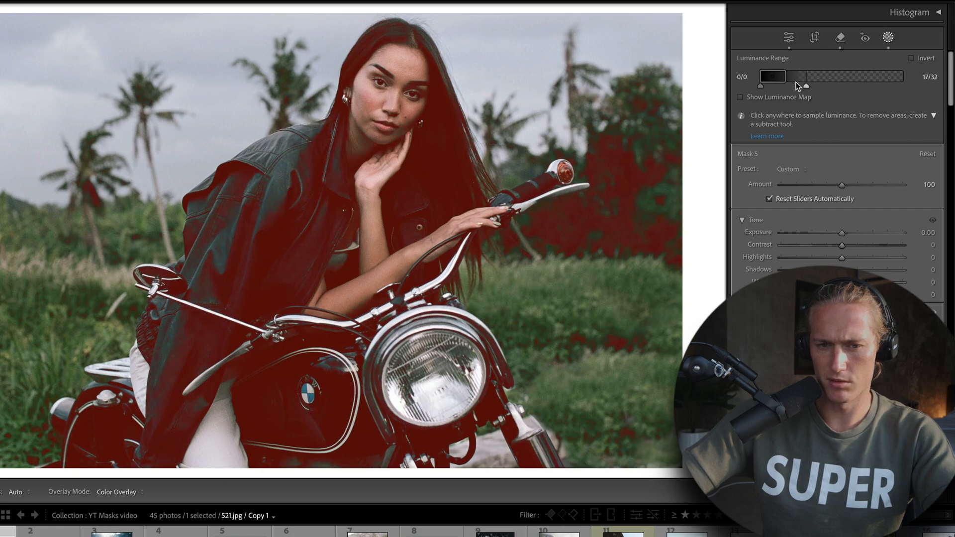
left_click_drag(801, 82, 802, 82)
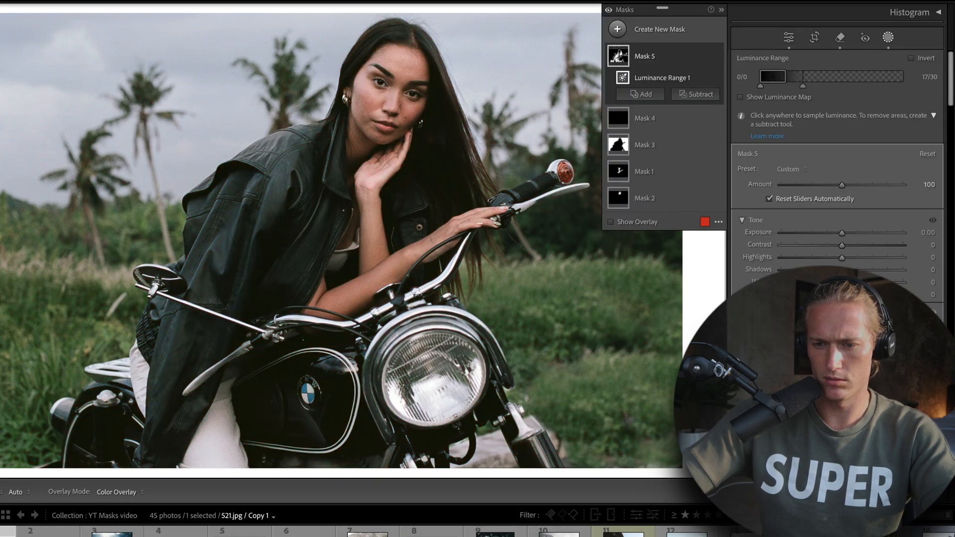
left_click_drag(842, 295, 841, 295)
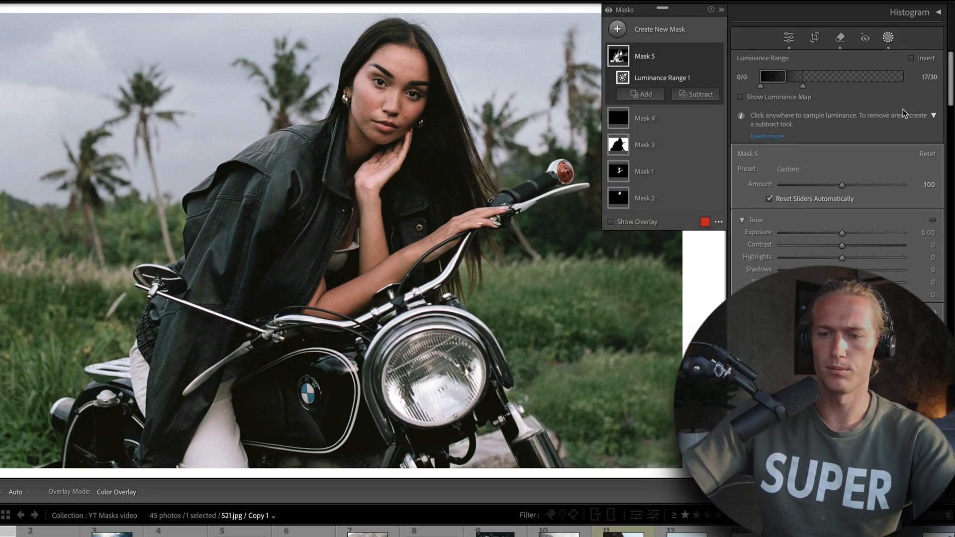
Step: Compare the motorcycle portrait with its unedited version and try raising its overall whites to +22
key("backslash")
key("backslash")
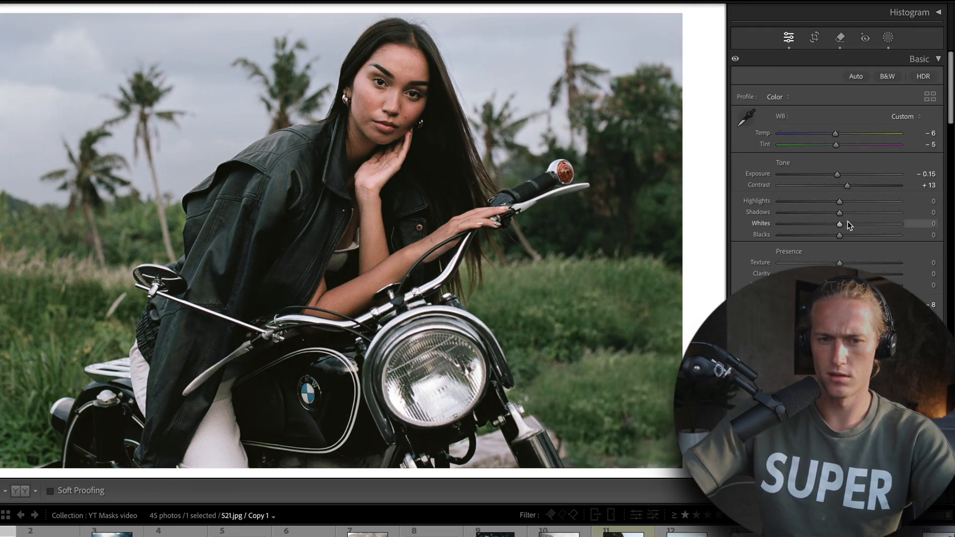
mouse_move(849, 222)
left_mouse_down()
mouse_move(862, 223)
mouse_move(853, 223)
left_mouse_up()
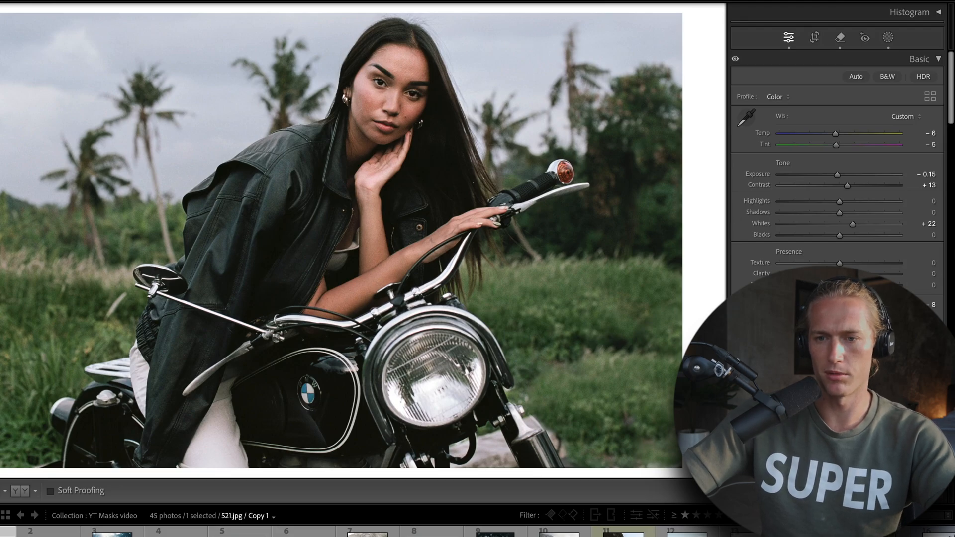
Step: Inspect the retouched spots with the Remove tool and compare the motorcycle portrait before and after editing
left_click(840, 39)
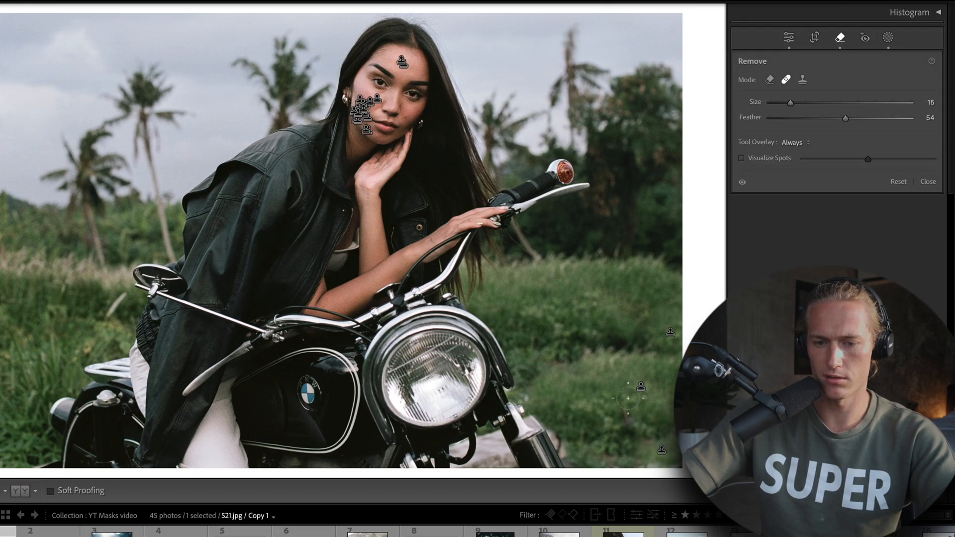
key("backslash")
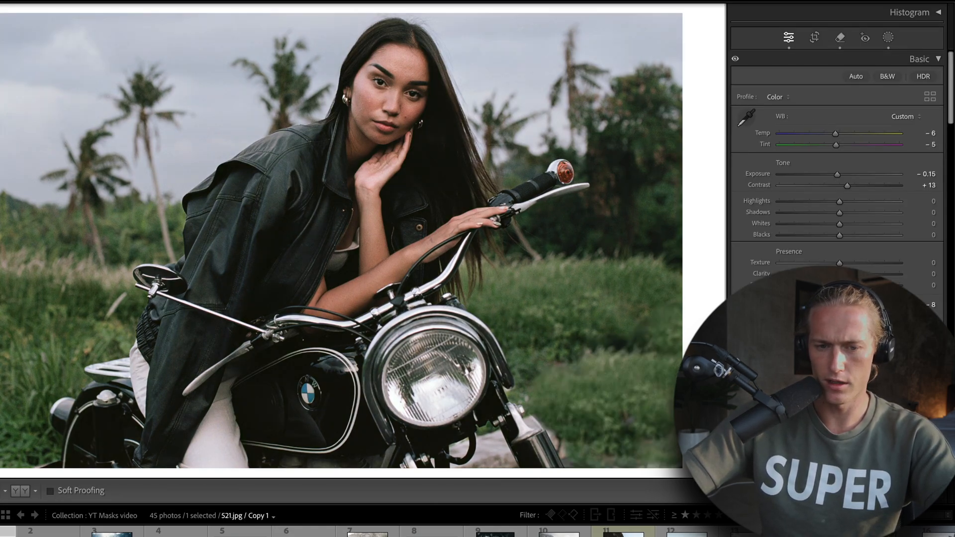
left_click(890, 491)
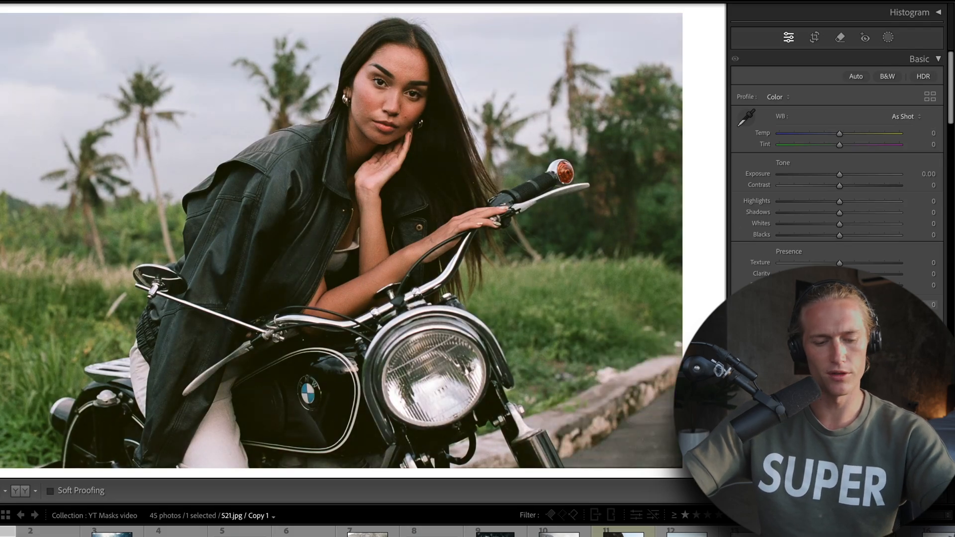
key("ctrl+z")
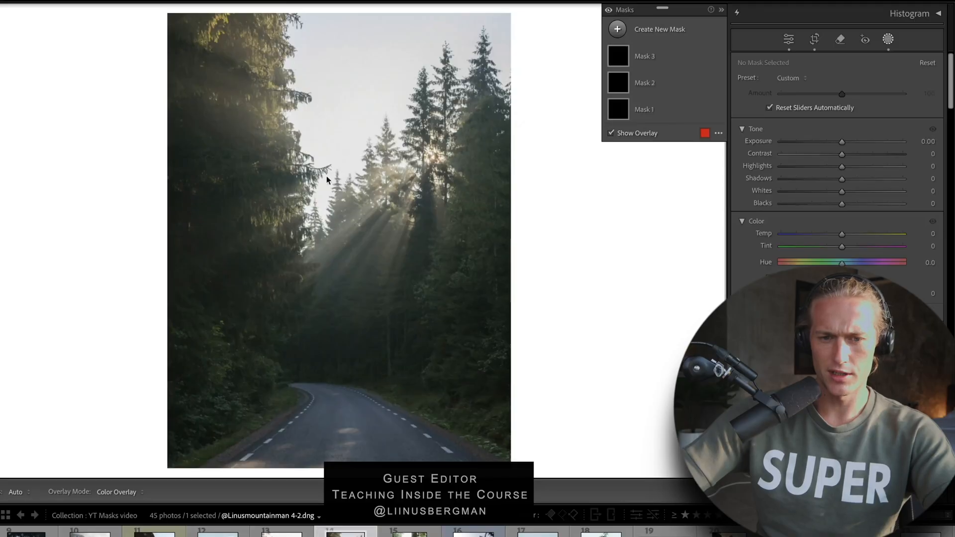
Step: Toggle all masks off and on twice to compare their effect on the forest road photo
left_click(609, 11)
left_click(609, 11)
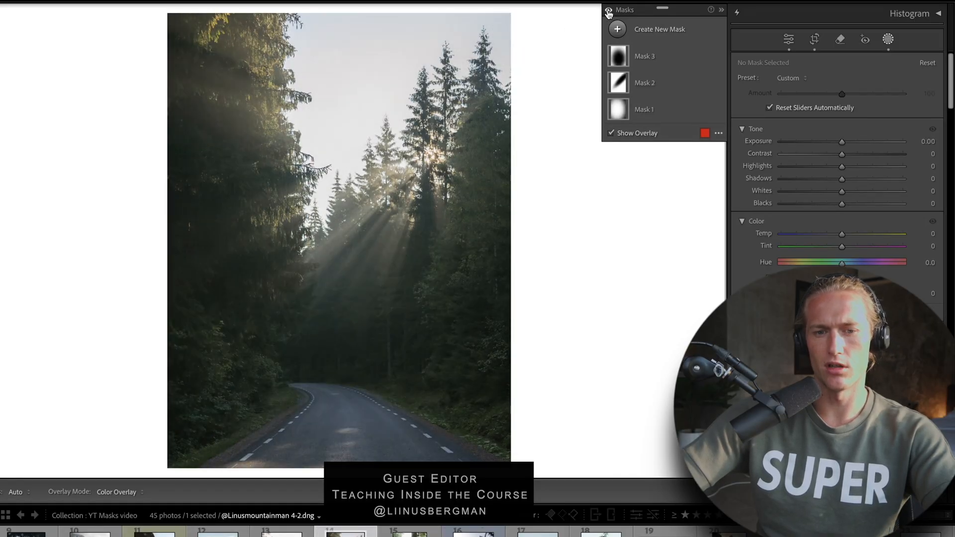
left_click(609, 11)
left_click(609, 10)
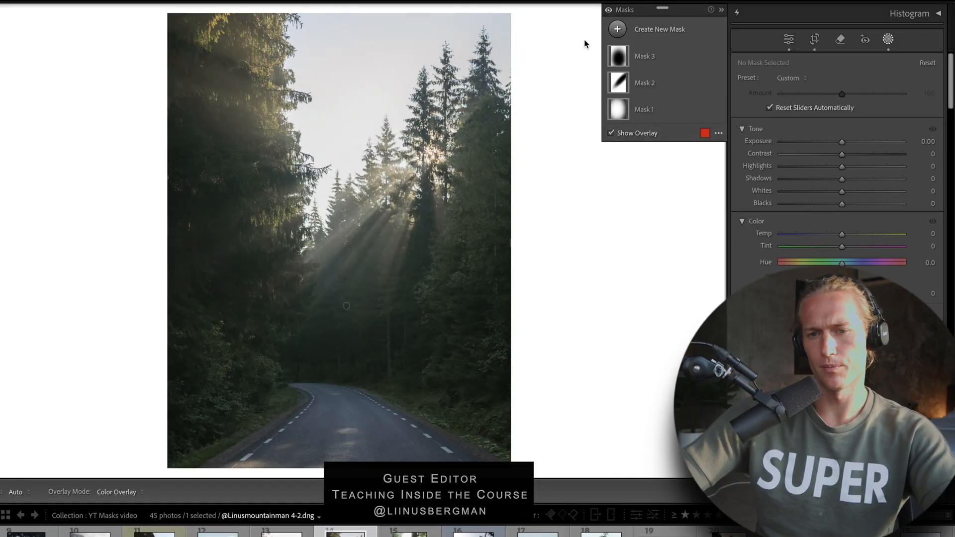
Step: Create a radial gradient mask centred on the bright sky and treetops of the forest road photo
left_click(617, 31)
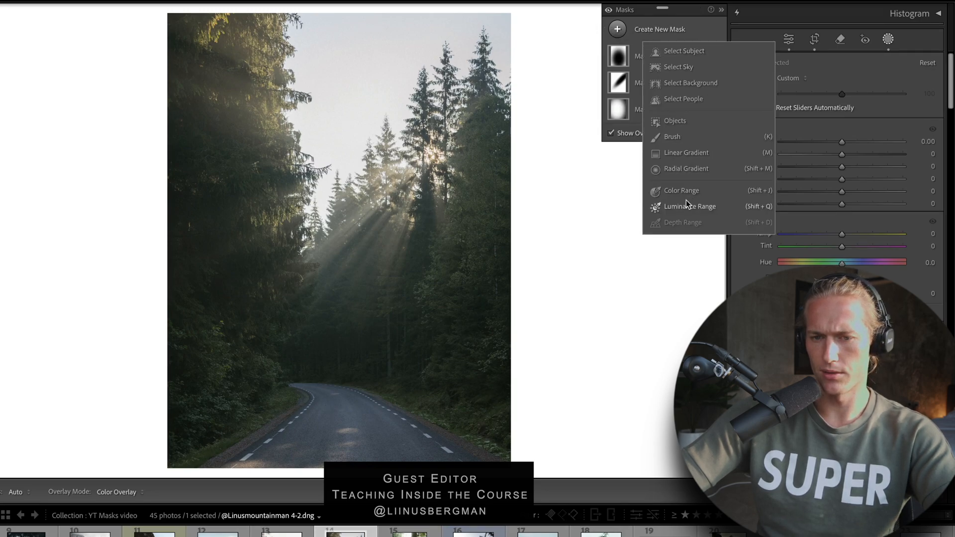
left_click(682, 170)
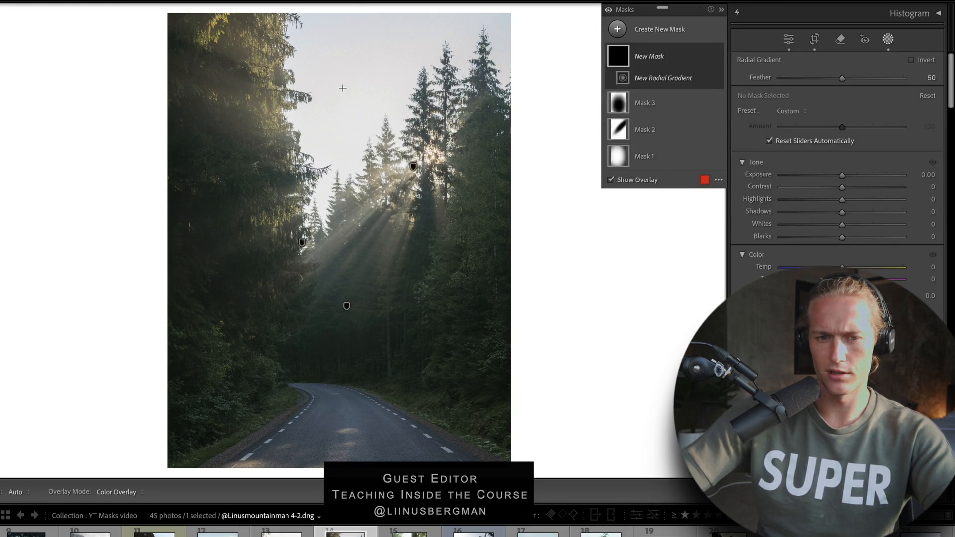
left_click_drag(369, 70, 379, 108)
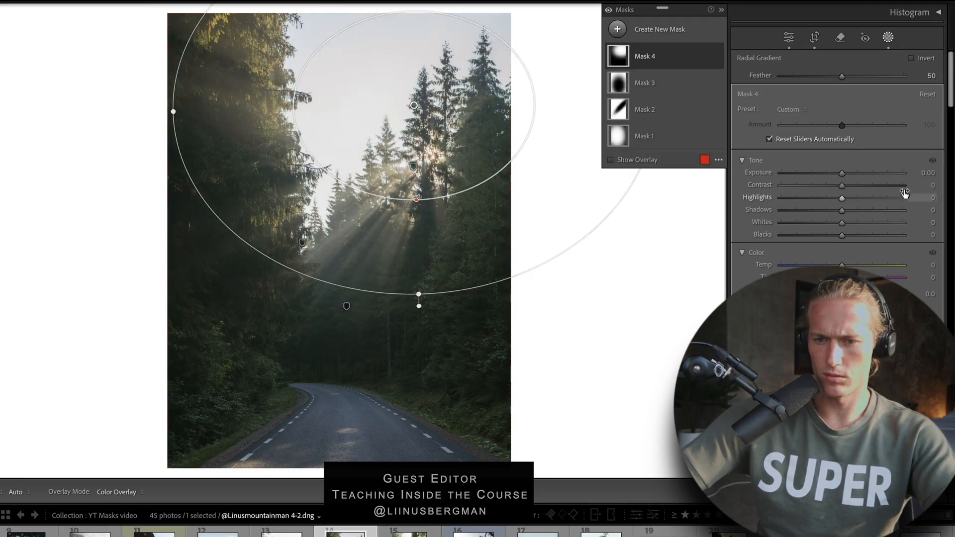
Step: Try raising Mask 4's exposure to 0.65, and undo the change
left_click_drag(843, 173, 854, 171)
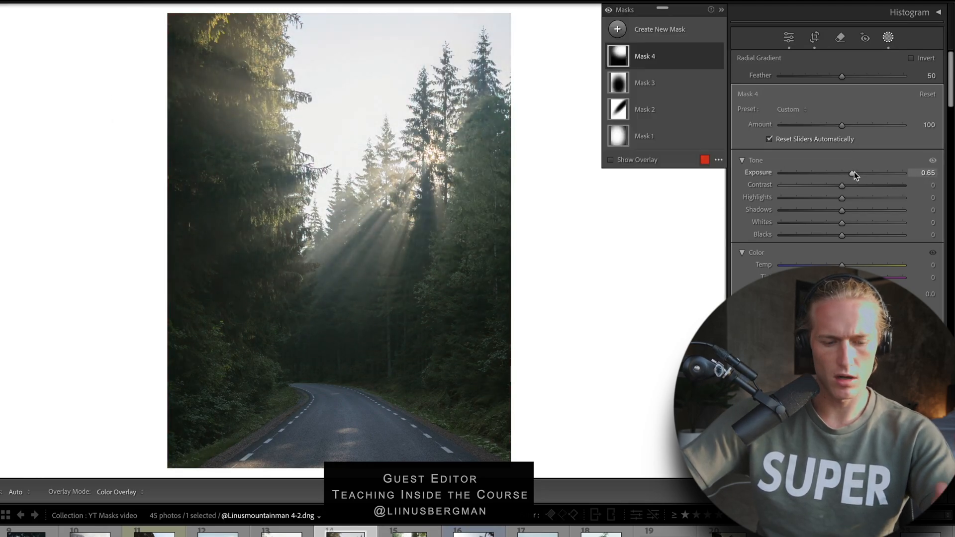
key("ctrl+z")
key("ctrl+z")
key("ctrl+z")
key("ctrl+z")
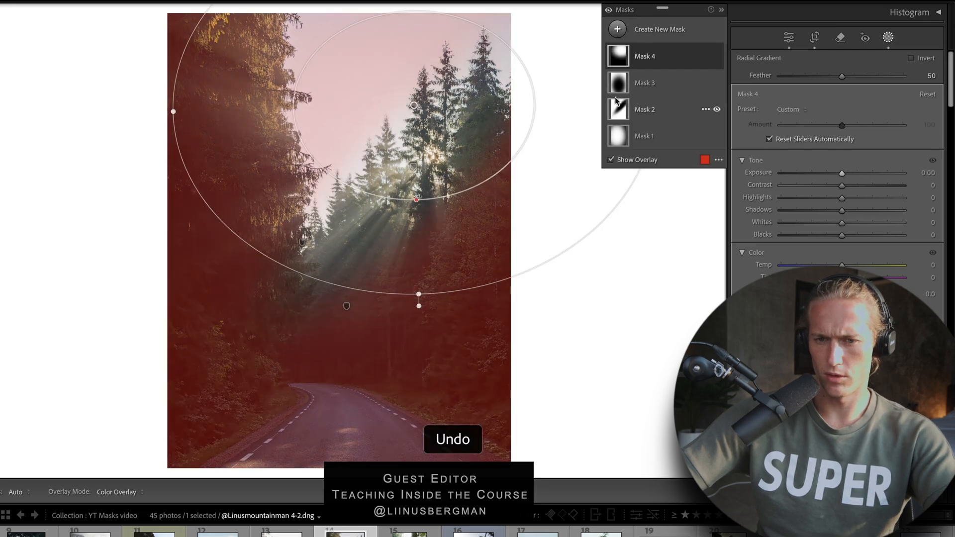
Step: Subtract a luminance range from Mask 4, sampled near the tall tree at the photo's right edge
left_click(619, 55)
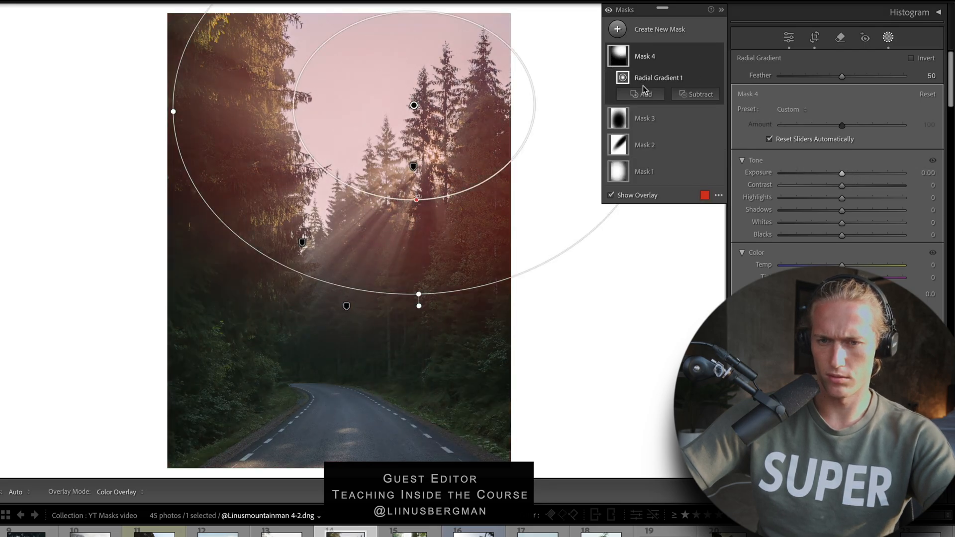
left_click(684, 96)
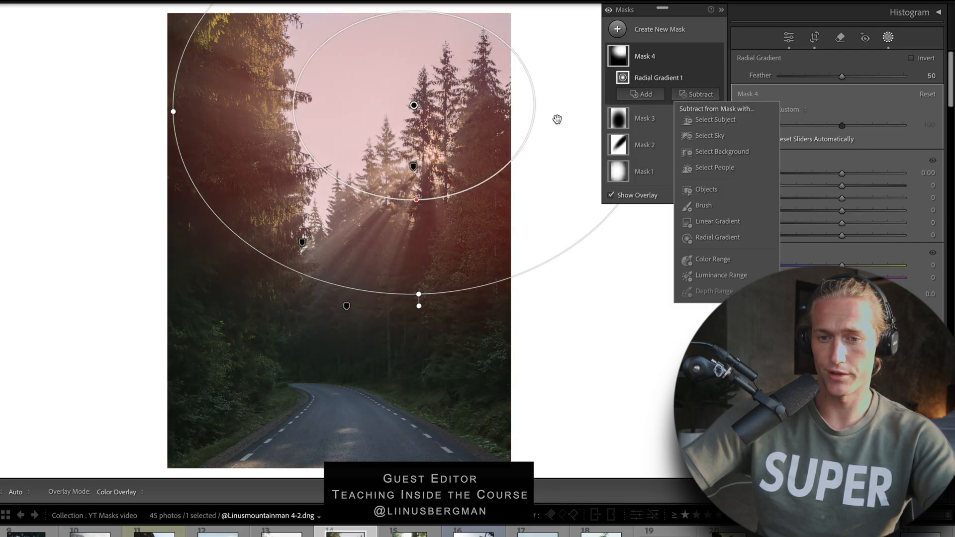
left_click(717, 275)
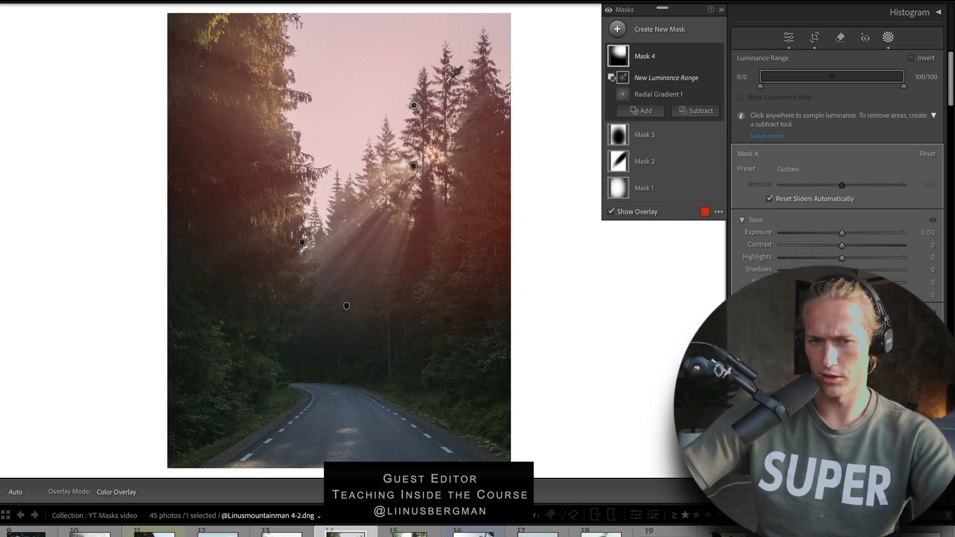
left_click(486, 95)
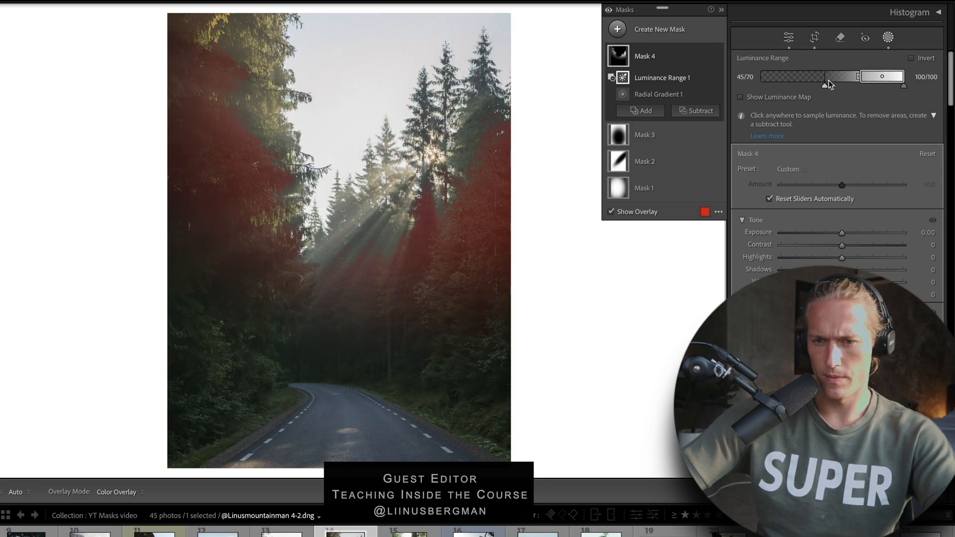
Step: Set the subtracted luminance range to cover the darker tones, from 0/0 to 84/90
left_click_drag(825, 86, 777, 85)
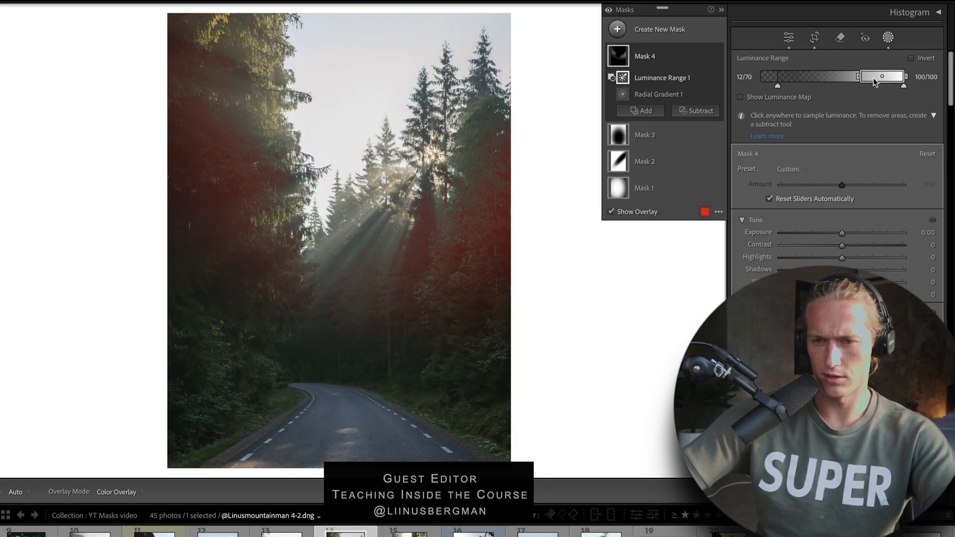
left_click_drag(860, 76, 783, 79)
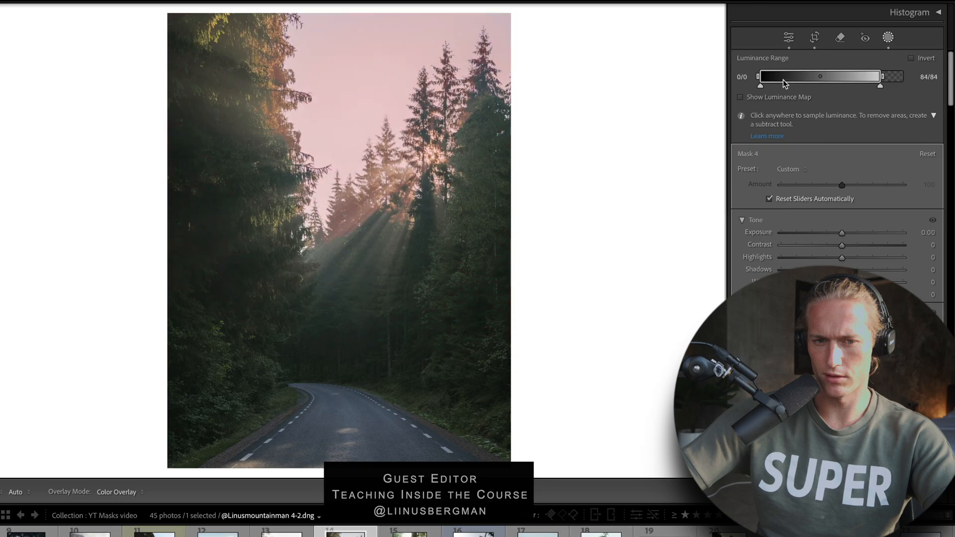
mouse_move(888, 78)
left_mouse_down()
mouse_move(863, 80)
mouse_move(883, 81)
left_mouse_up()
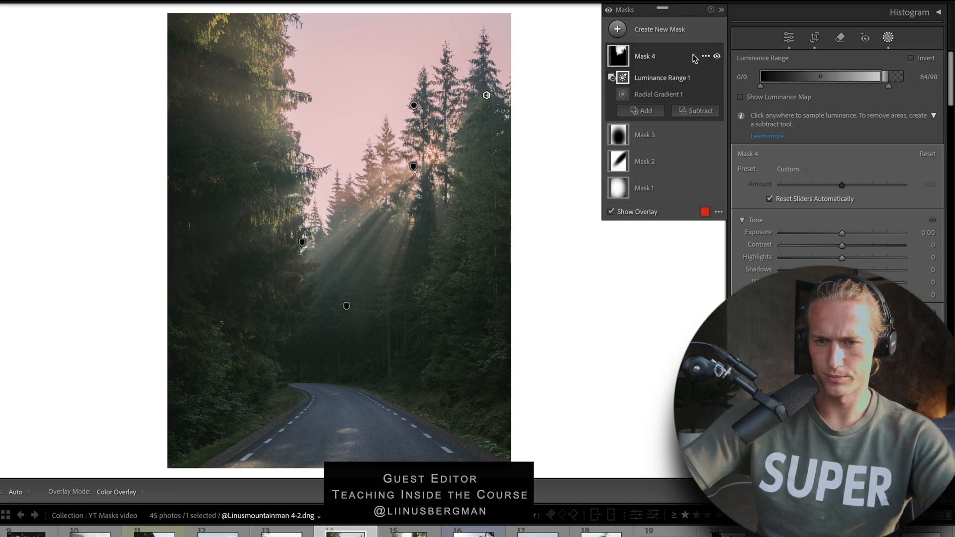
Step: Toggle Mask 4's visibility off and on, then try its exposure at 1.46 and undo that change
left_click(706, 56)
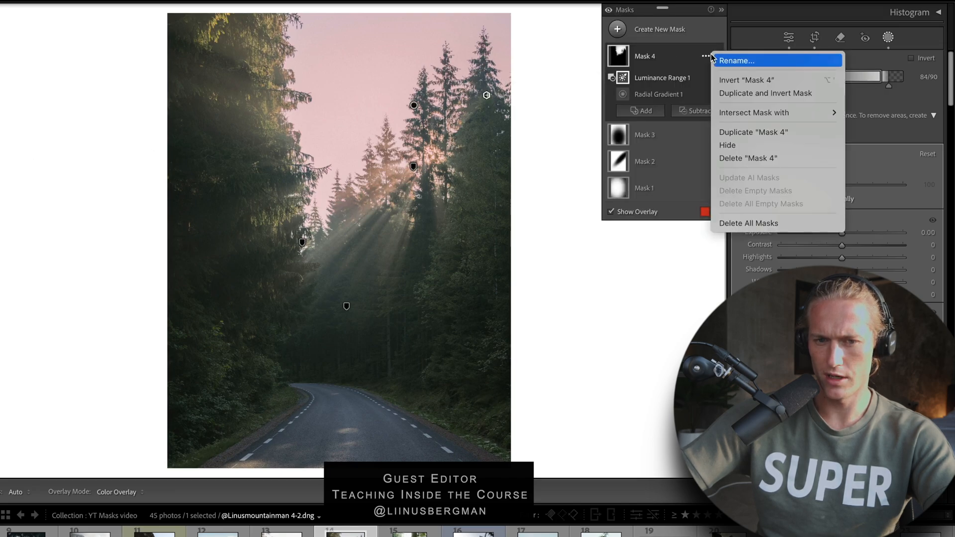
left_click(677, 54)
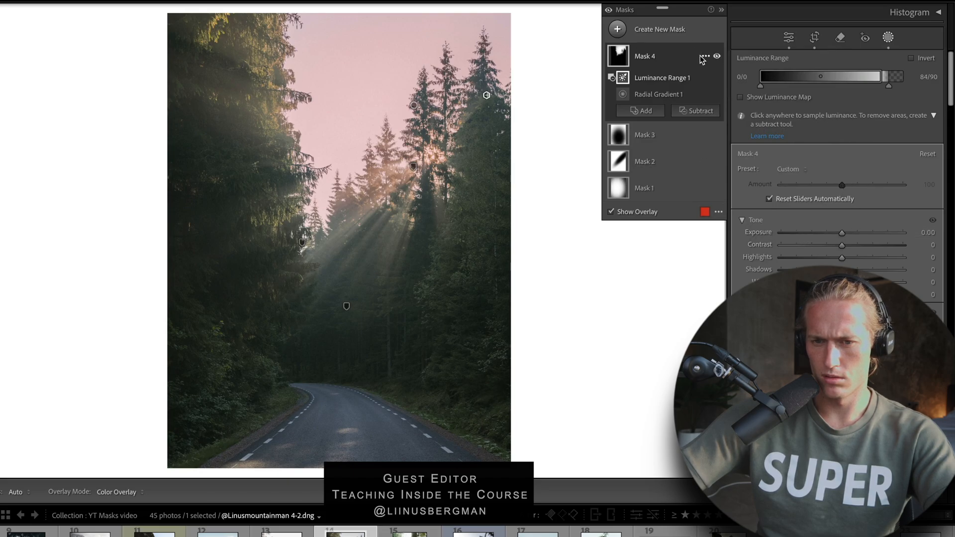
left_click(717, 56)
left_click(717, 56)
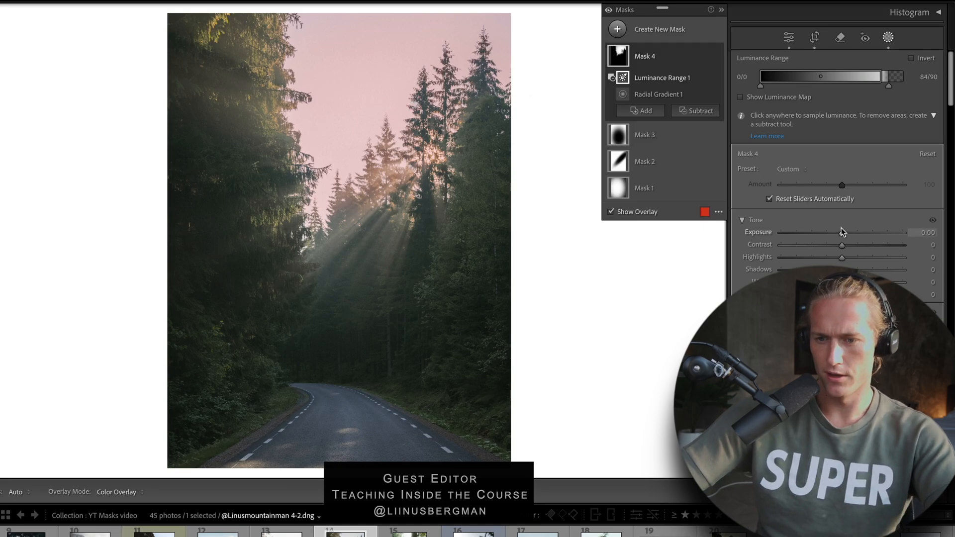
mouse_move(842, 232)
left_mouse_down()
mouse_move(879, 227)
mouse_move(856, 227)
left_mouse_up()
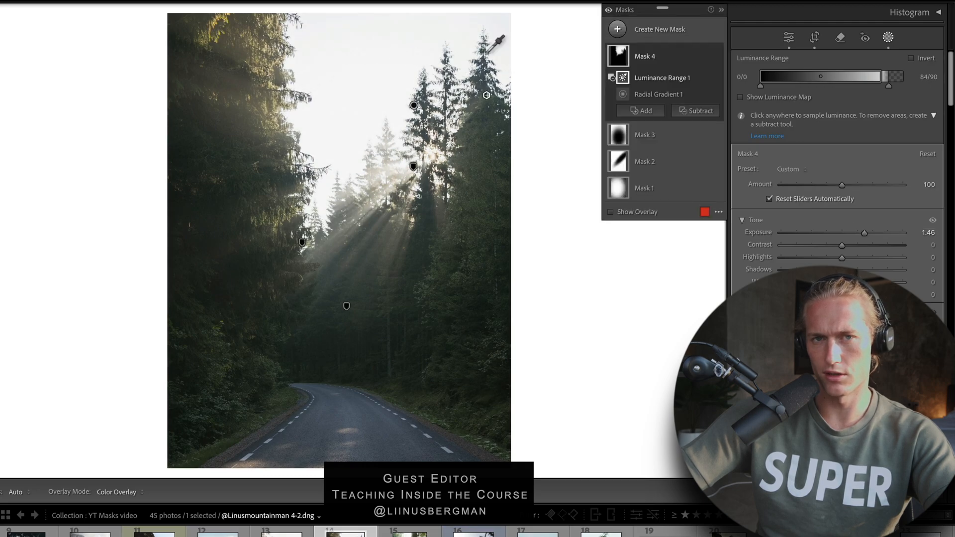
key("ctrl+z")
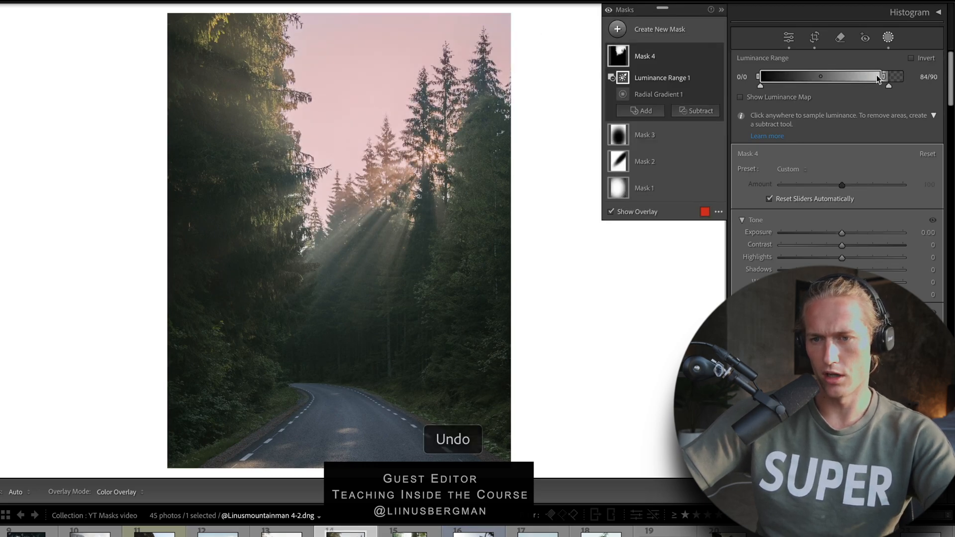
Step: Resample the subtracted luminance range from the dark foliage beside the road and set its bright end to 73/100
mouse_move(880, 74)
left_mouse_down()
mouse_move(798, 76)
mouse_move(908, 88)
mouse_move(831, 85)
mouse_move(866, 85)
left_mouse_up()
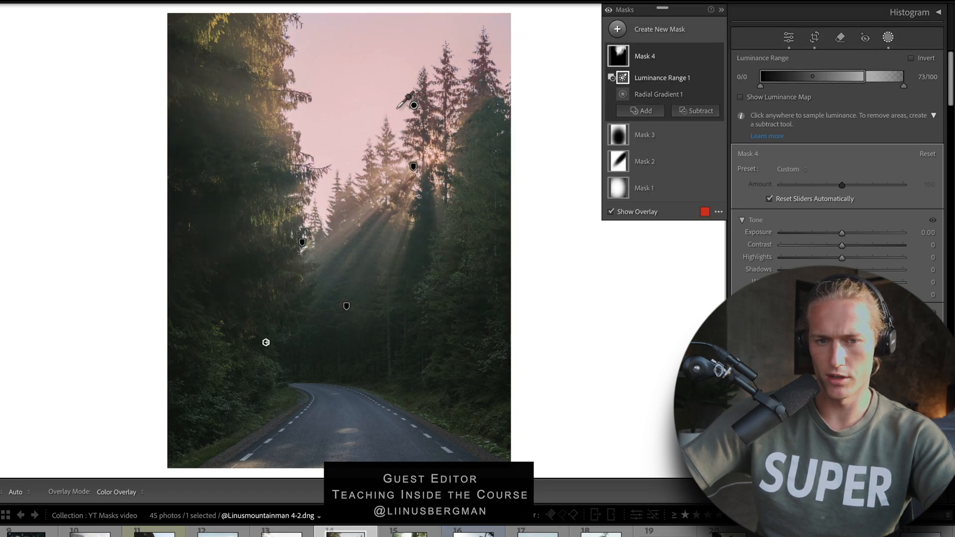
Step: Enlarge Mask 4's radial gradient down to the road and past the photo's sides, and set its exposure to 1.07
left_click(414, 106)
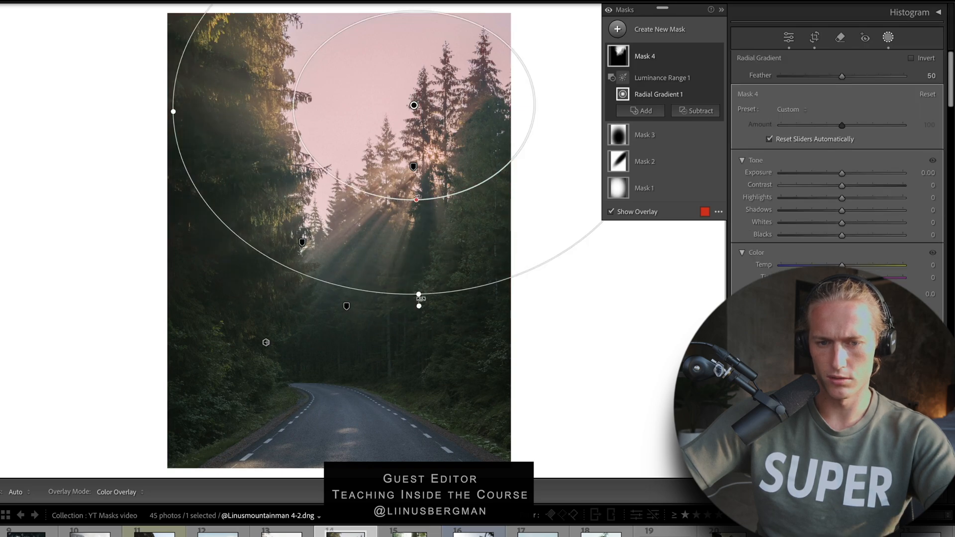
left_click_drag(420, 298, 498, 448)
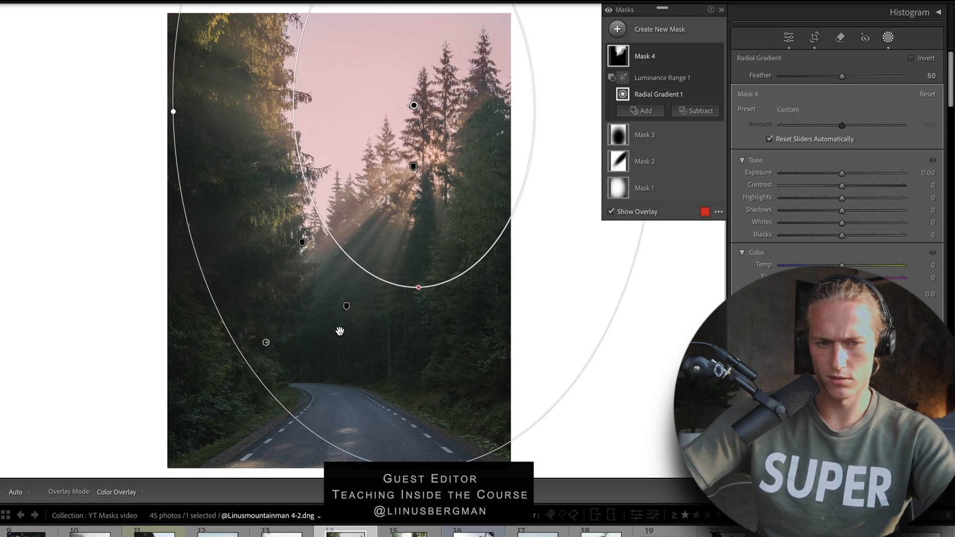
left_click_drag(173, 112, 94, 113)
left_click_drag(841, 172, 858, 172)
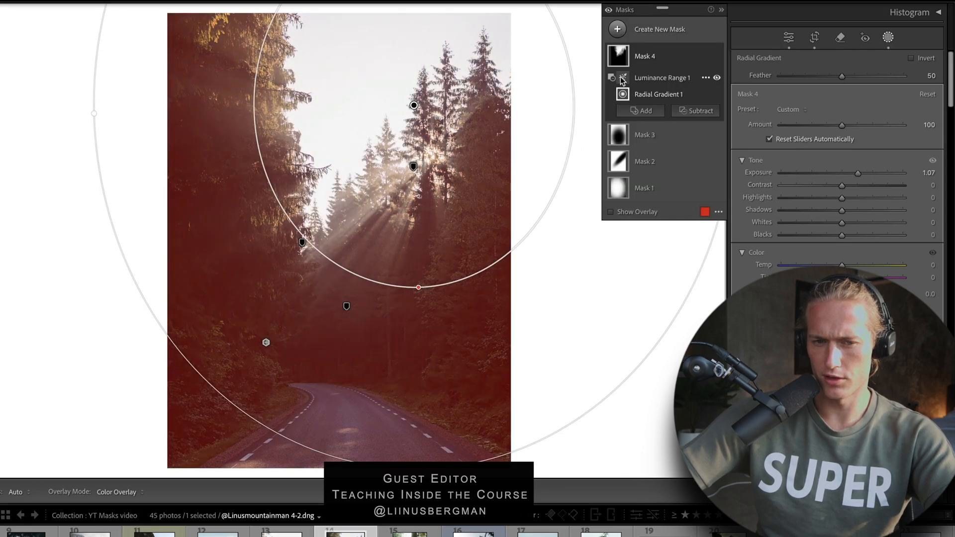
Step: Try the subtracted luminance range's bright end at 40/100 with a warmer Mask 4 temperature, and undo both changes
left_click(622, 78)
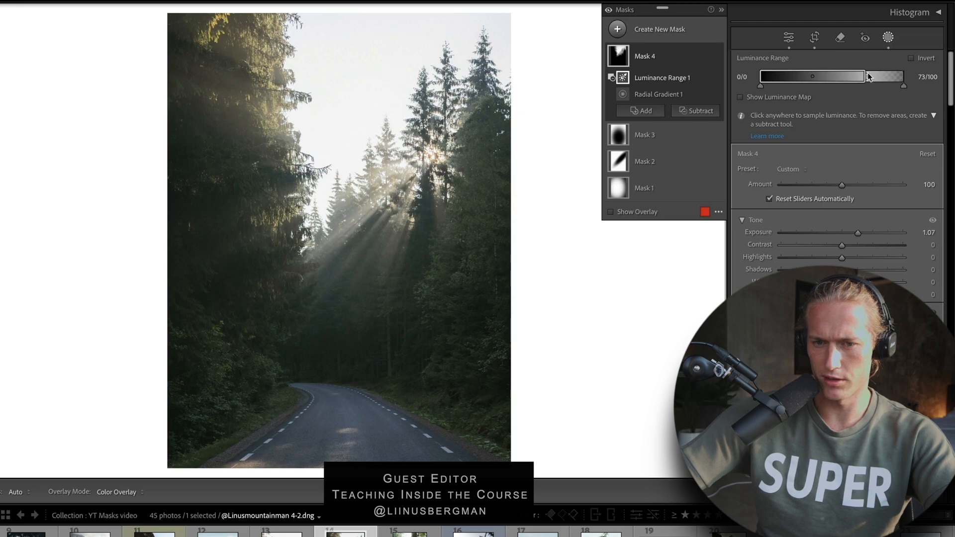
left_click_drag(868, 76, 822, 94)
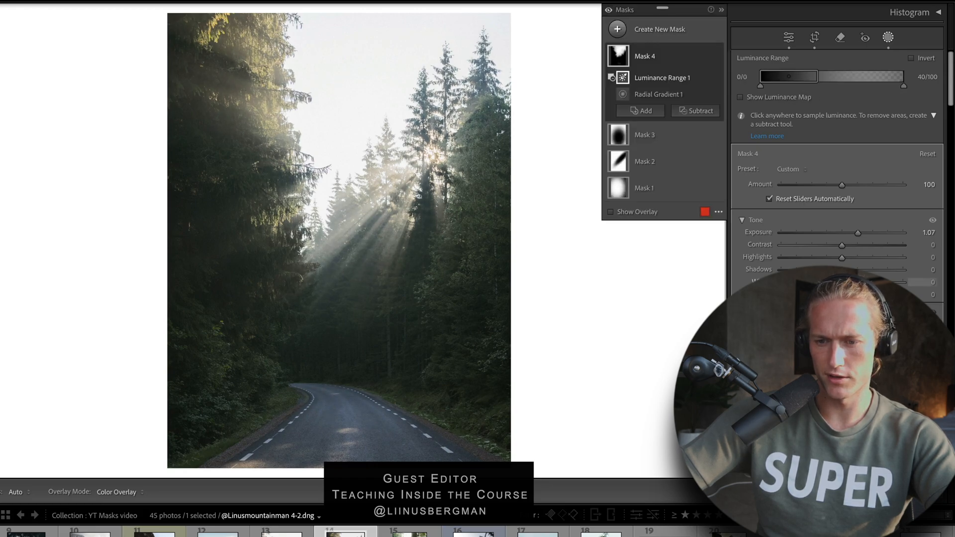
left_click_drag(841, 325, 849, 326)
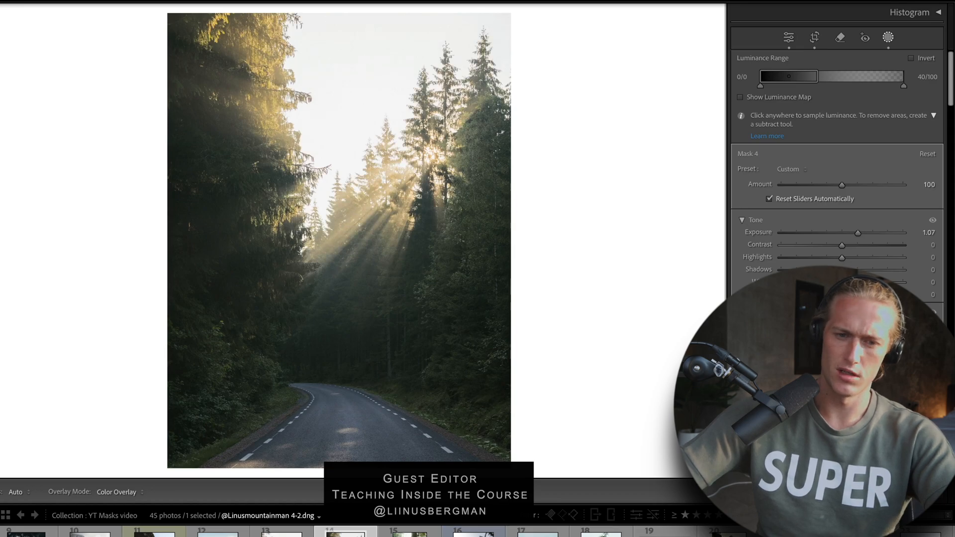
key("ctrl+z")
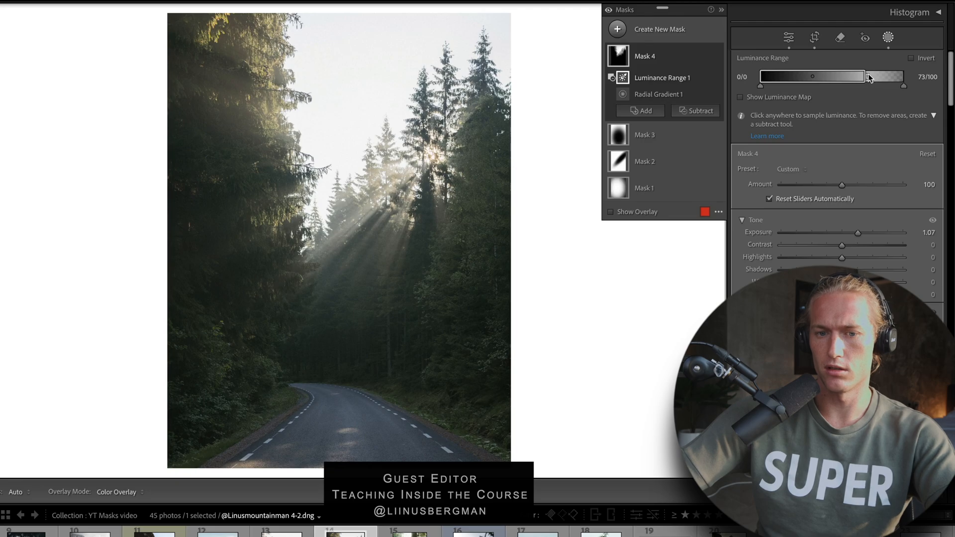
Step: Set the bright end of Mask 4's subtracted luminance range to 28/100 and preview the mask's coverage
left_click_drag(866, 77, 799, 73)
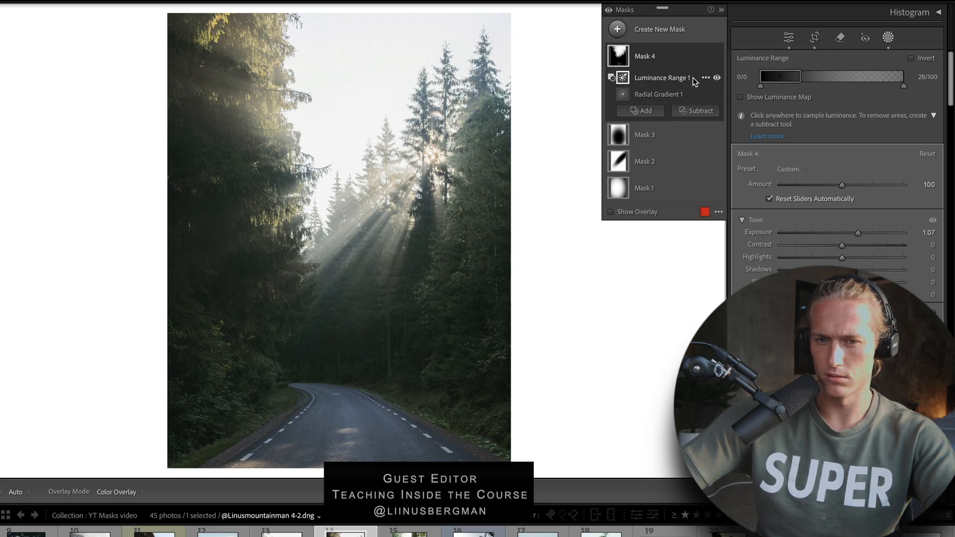
mouse_move(623, 55)
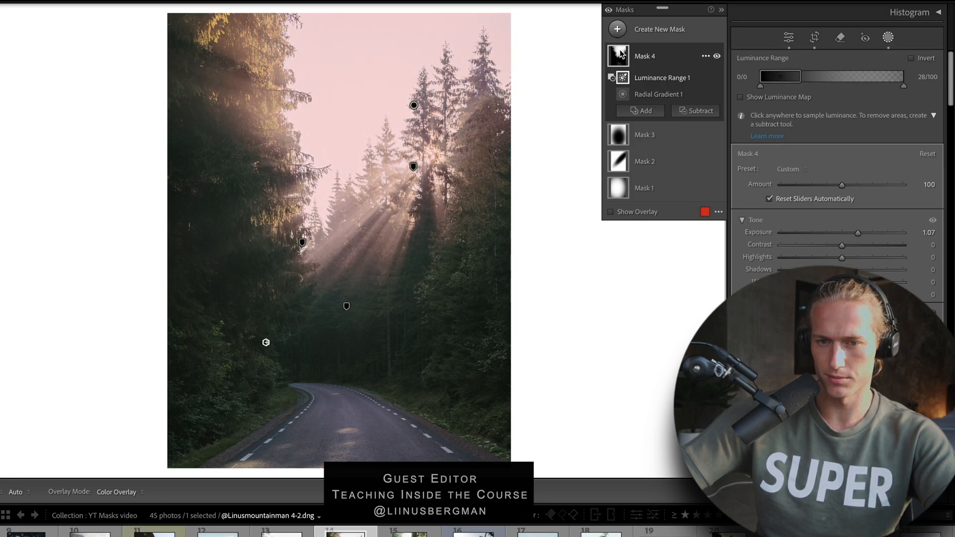
Step: Collapse Mask 4's components and toggle its overlay to review the brightened light in the forest road photo
left_click(621, 54)
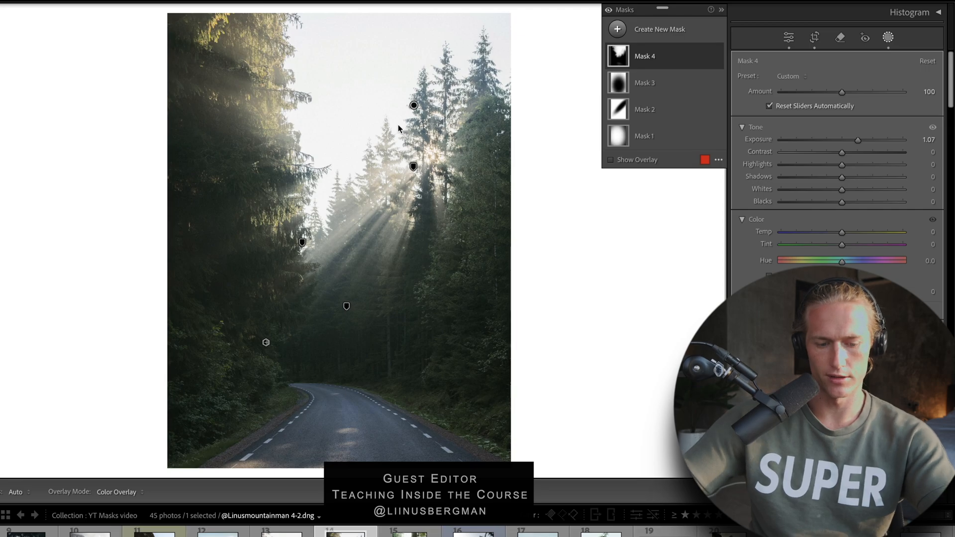
key("ctrl+z")
key("o")
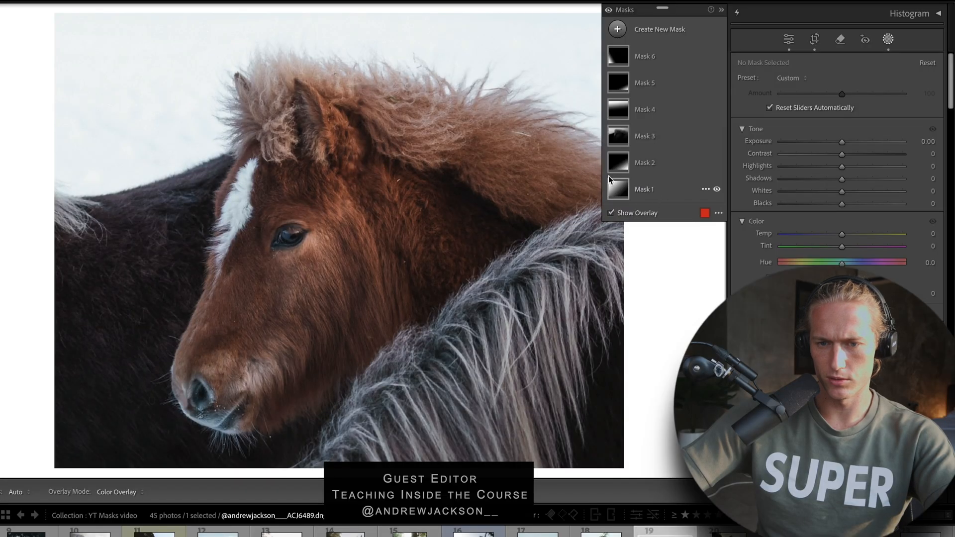
Step: Compare the horse photo with and without its masks, and inspect the components of Mask 3
left_click(625, 163)
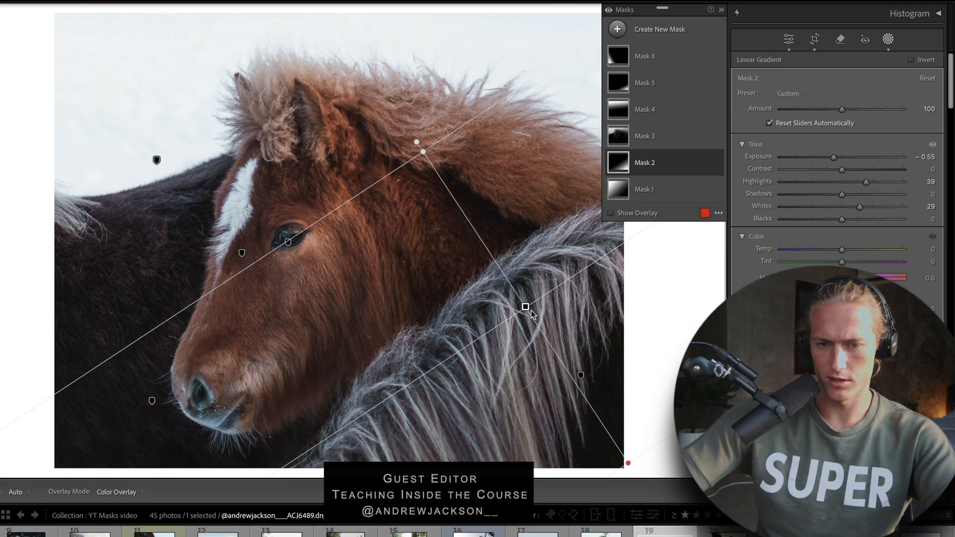
left_click(609, 10)
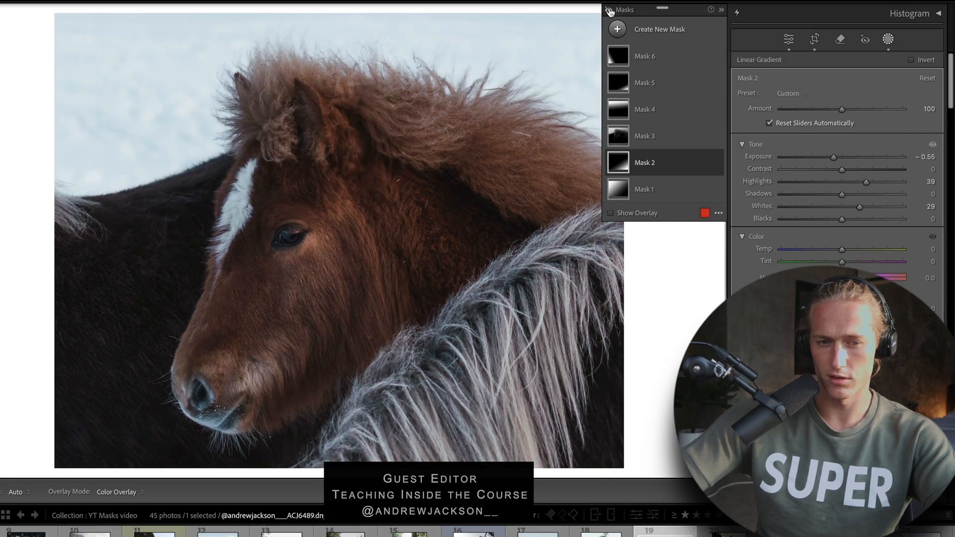
left_click(609, 10)
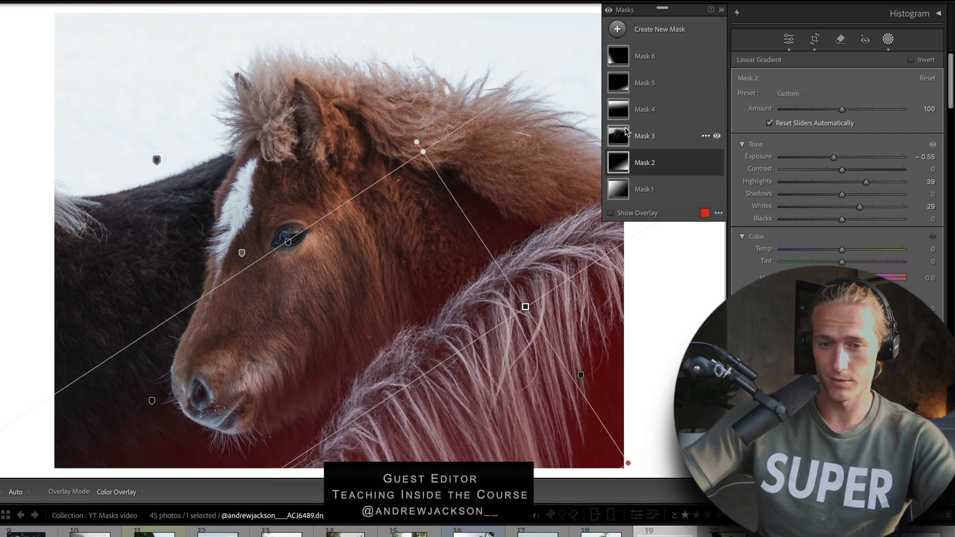
left_click(662, 136)
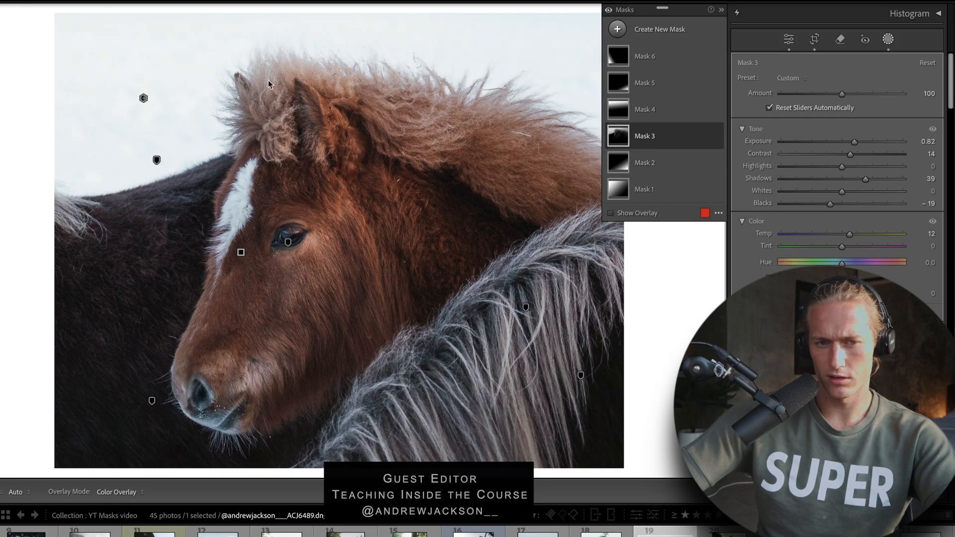
left_click(622, 140)
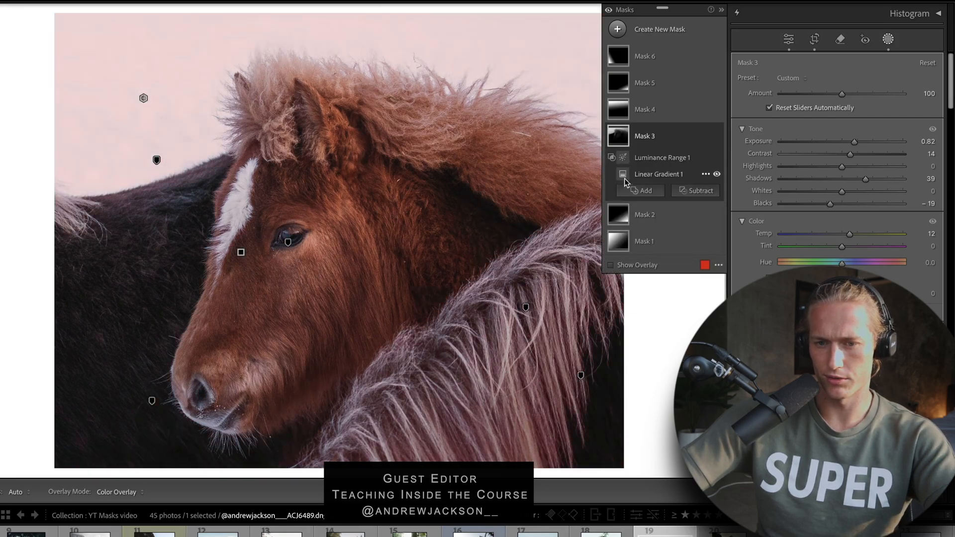
left_click(622, 145)
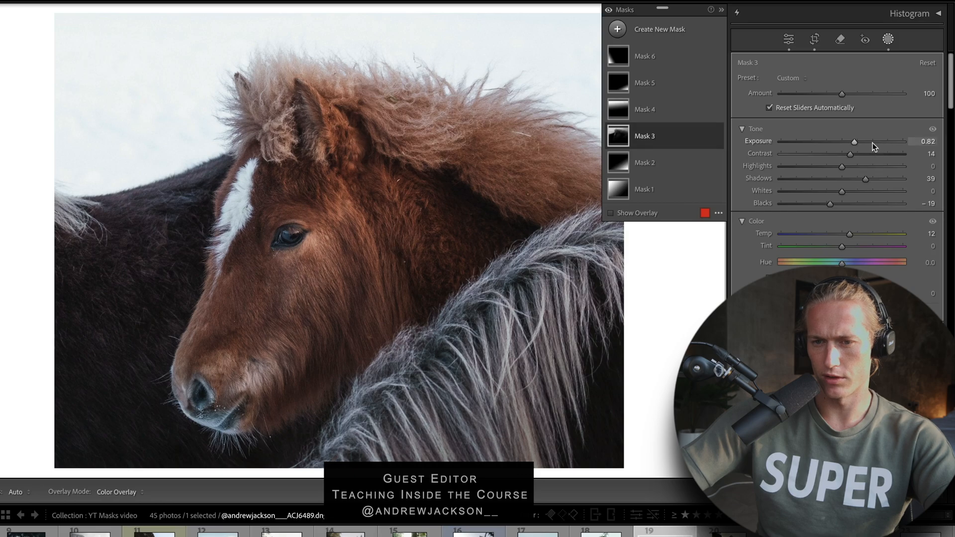
Step: Try a much higher exposure on the horse photo's Mask 3 and undo the change
left_click_drag(855, 141, 939, 150)
key("ctrl+z")
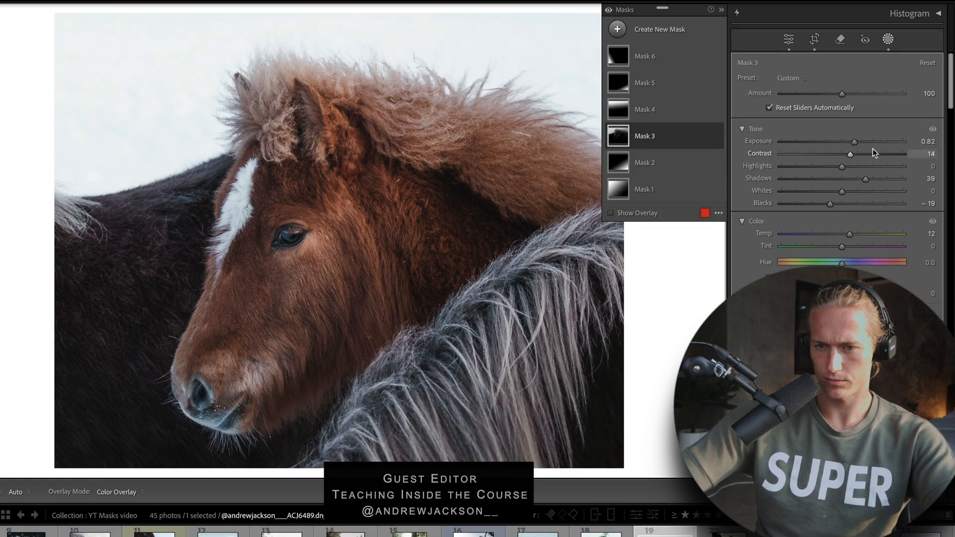
left_click_drag(861, 144, 913, 144)
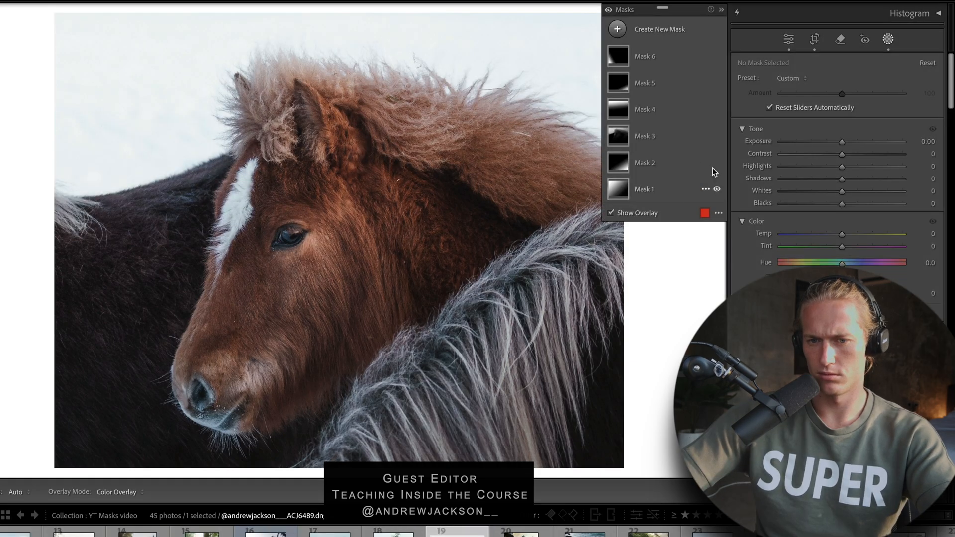
Step: Add a linear gradient mask fading from above the horse's head down to its muzzle, and hide the overlay
left_click(619, 30)
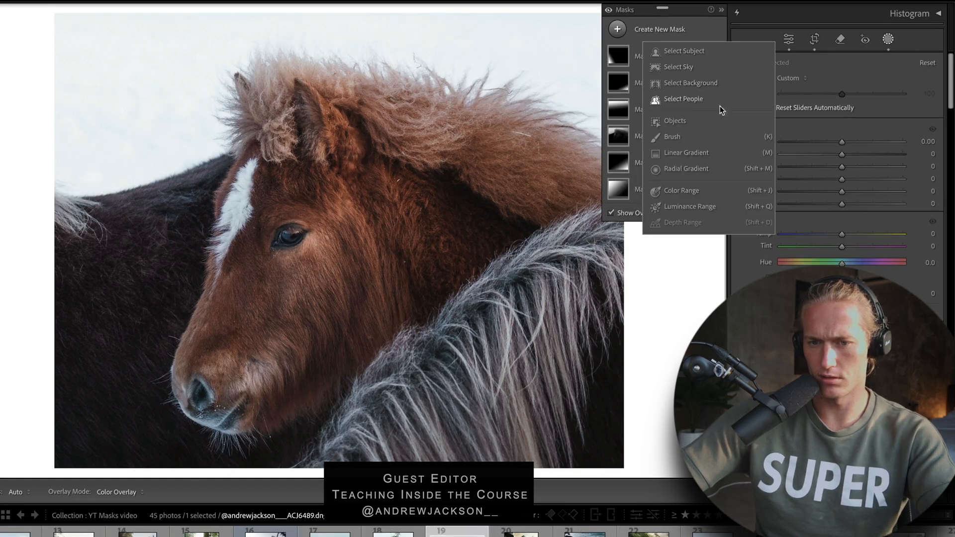
left_click(694, 154)
left_click_drag(212, 48, 283, 355)
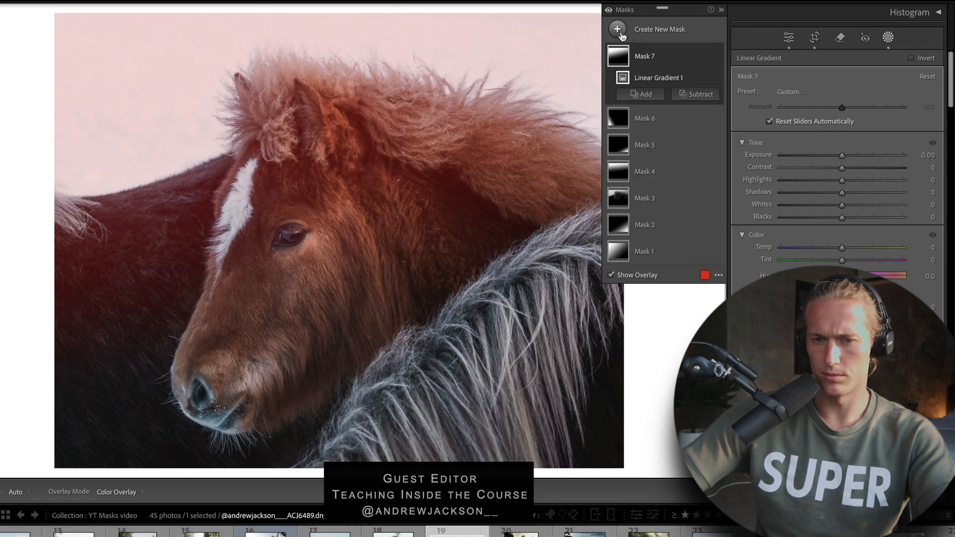
left_click(611, 275)
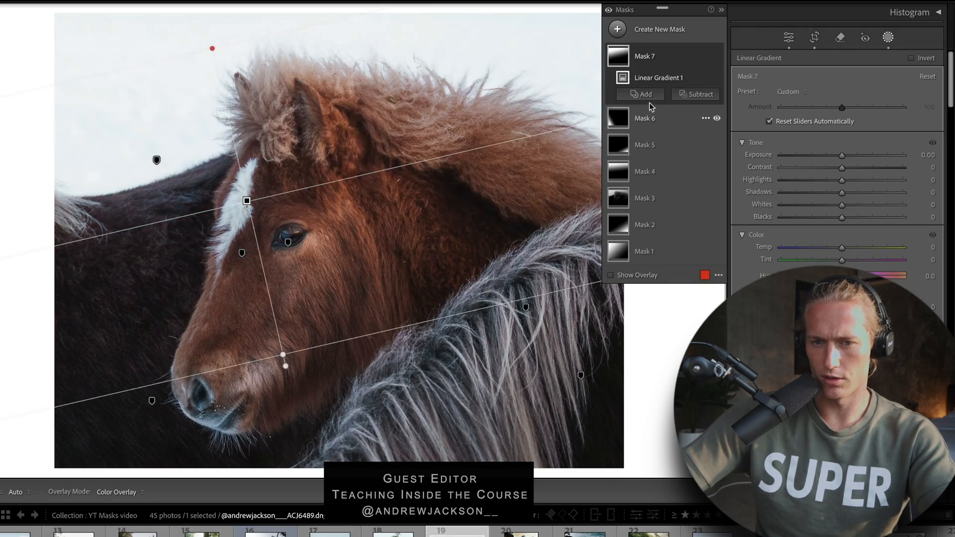
Step: Subtract a luminance range sampled from the horse's brown forehead from Mask 7, and show the overlay
left_click(696, 95)
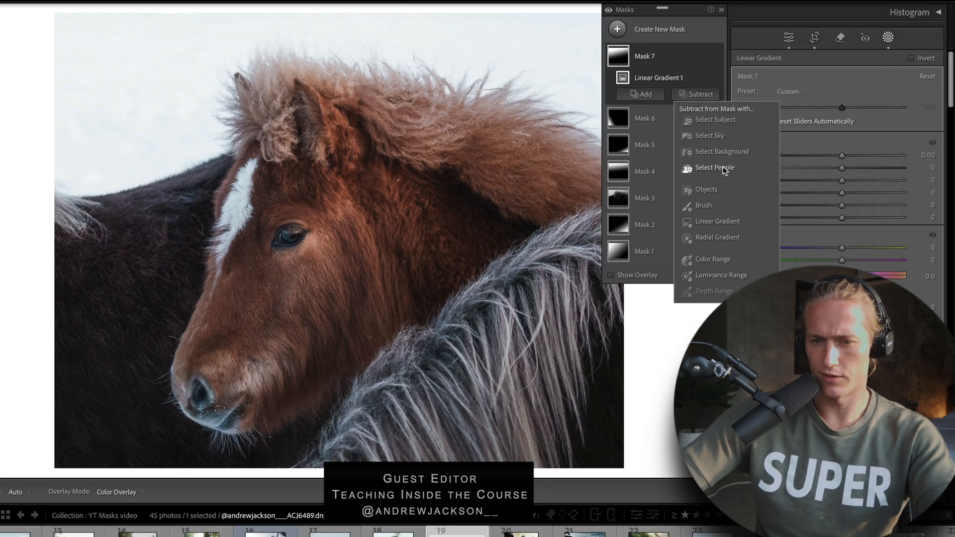
left_click(720, 274)
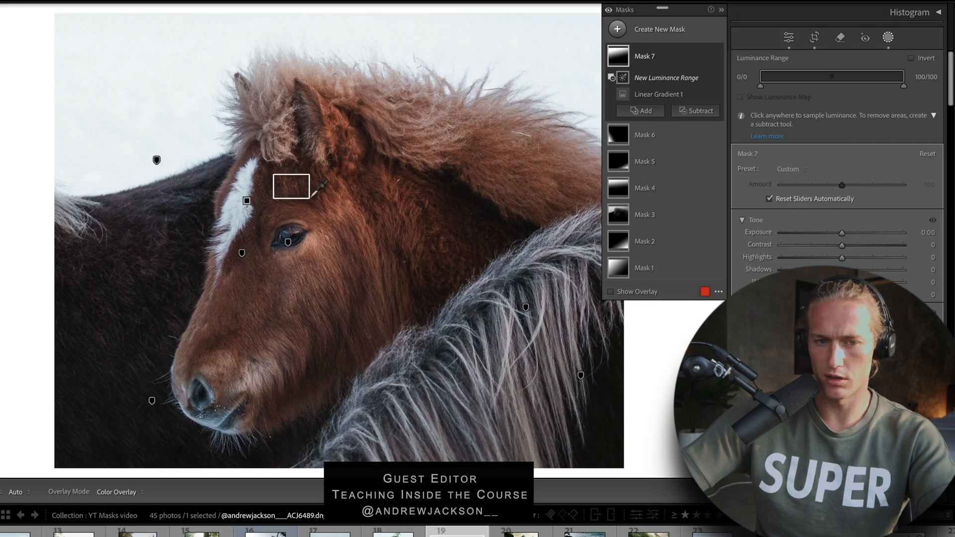
left_click_drag(310, 197, 312, 195)
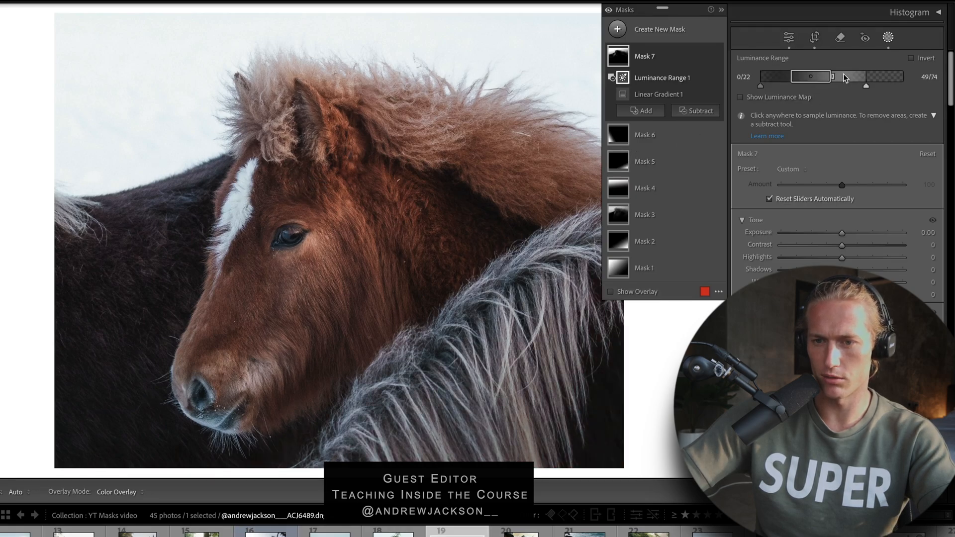
left_click(609, 292)
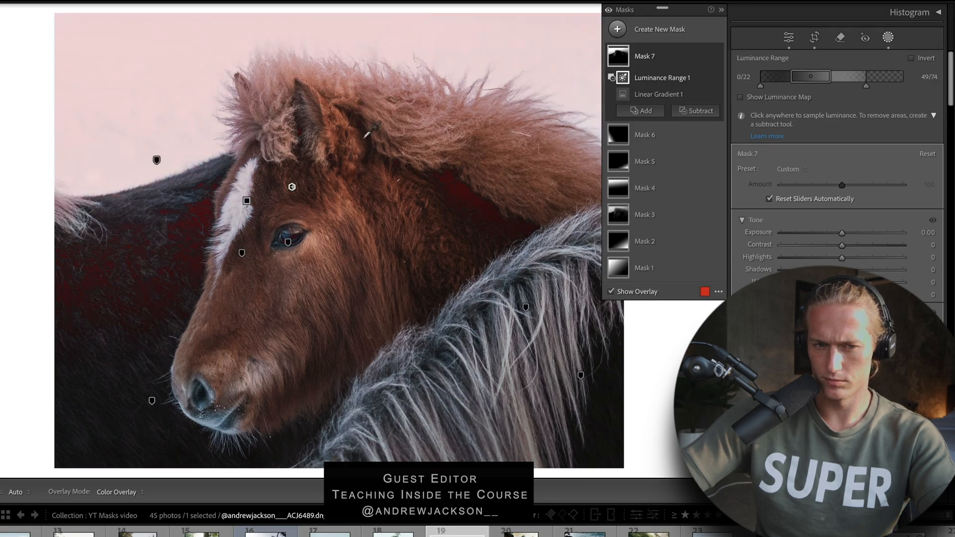
Step: Set Mask 7's subtracted luminance range to 0/0 and 18/91, and raise the mask's exposure to 1.65
left_click_drag(789, 77, 737, 79)
left_click_drag(832, 76, 903, 85)
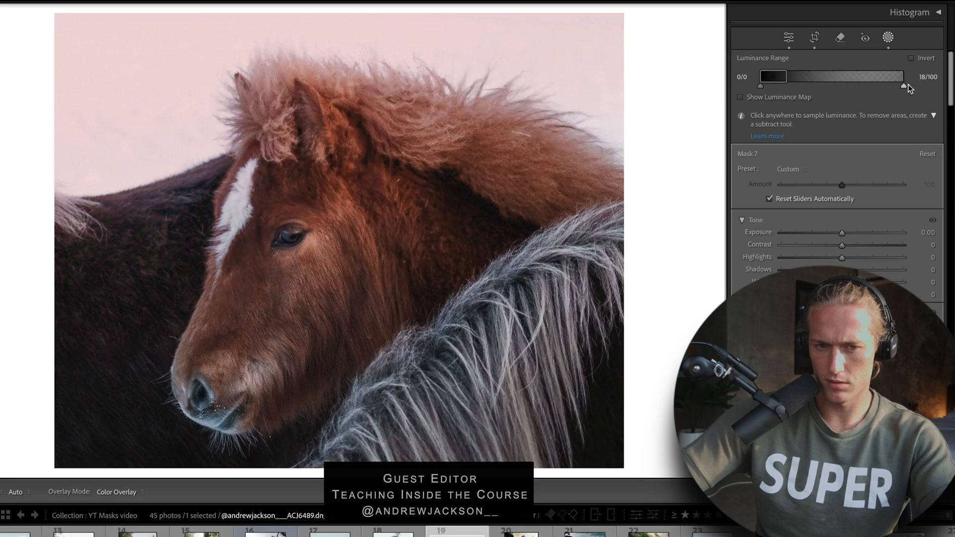
left_click_drag(890, 88, 891, 87)
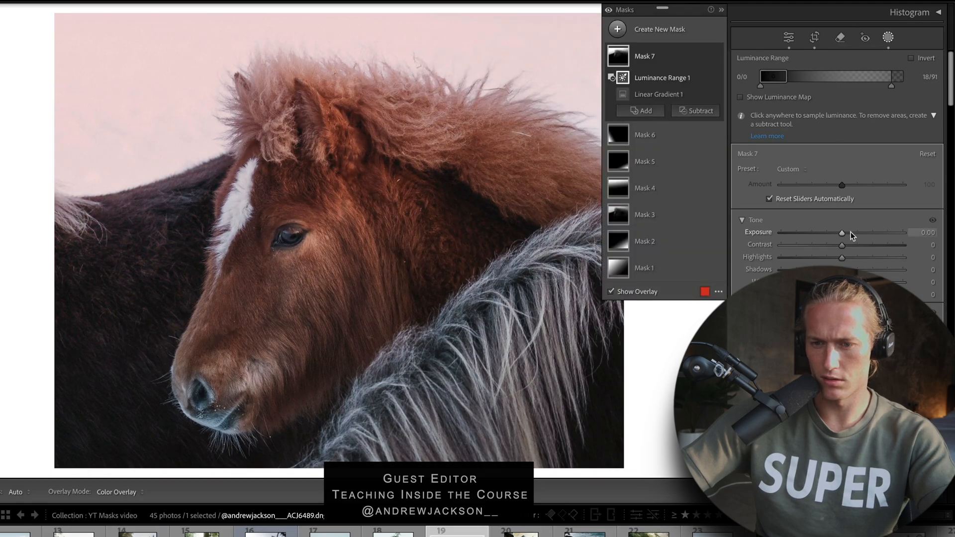
mouse_move(851, 231)
left_mouse_down()
mouse_move(879, 229)
mouse_move(836, 226)
mouse_move(869, 232)
left_mouse_up()
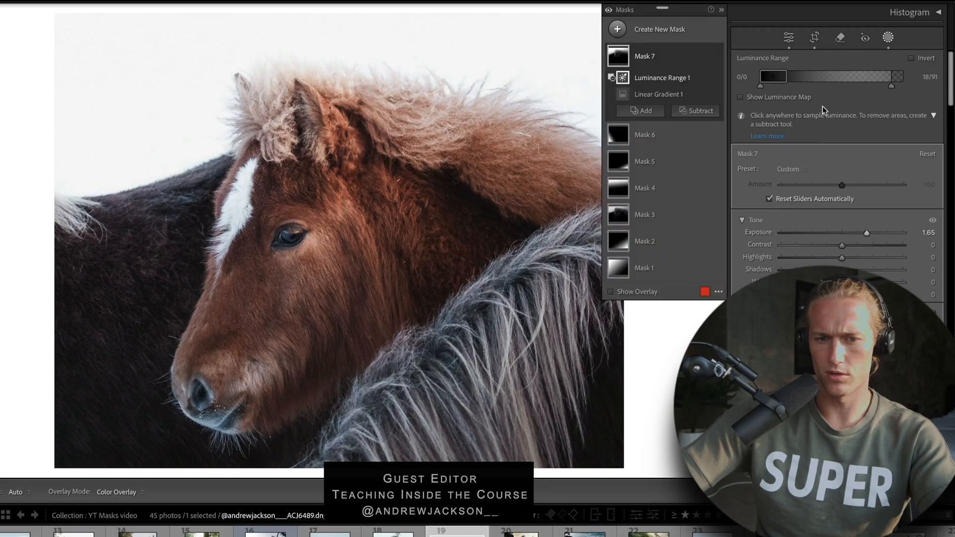
Step: Add a linear gradient mask fading upward from the grey mane to above the horse's eye, with exposure at -1.19
left_click(707, 26)
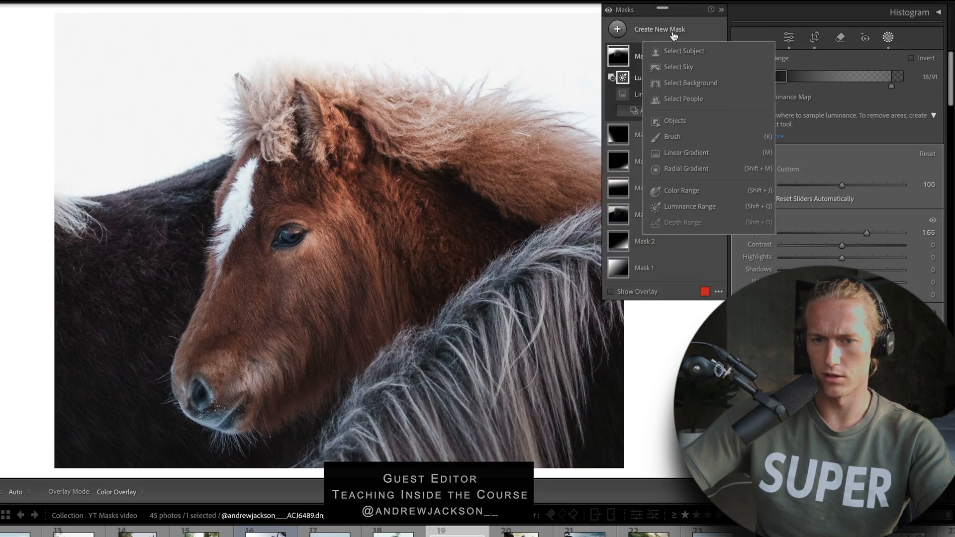
left_click(687, 153)
left_click_drag(438, 413, 382, 186)
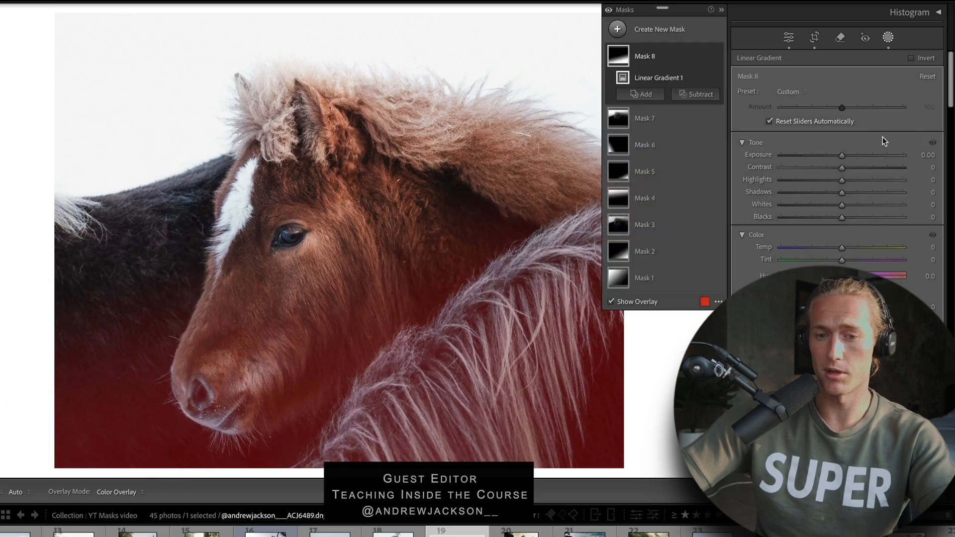
left_click(611, 302)
left_click_drag(841, 155, 823, 154)
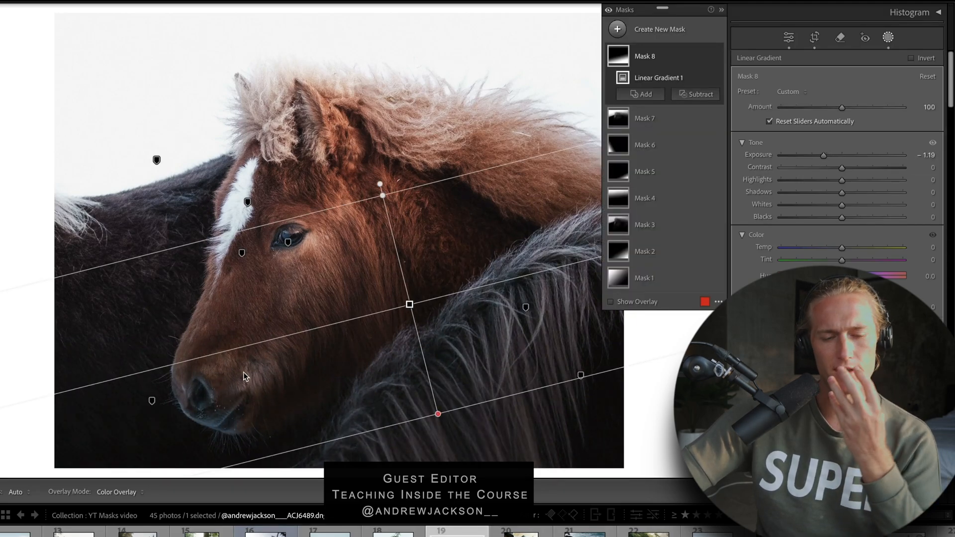
Step: Subtract the brown horse from Mask 8 by brushing over its neck and face with a size 6 object selection
left_click(642, 93)
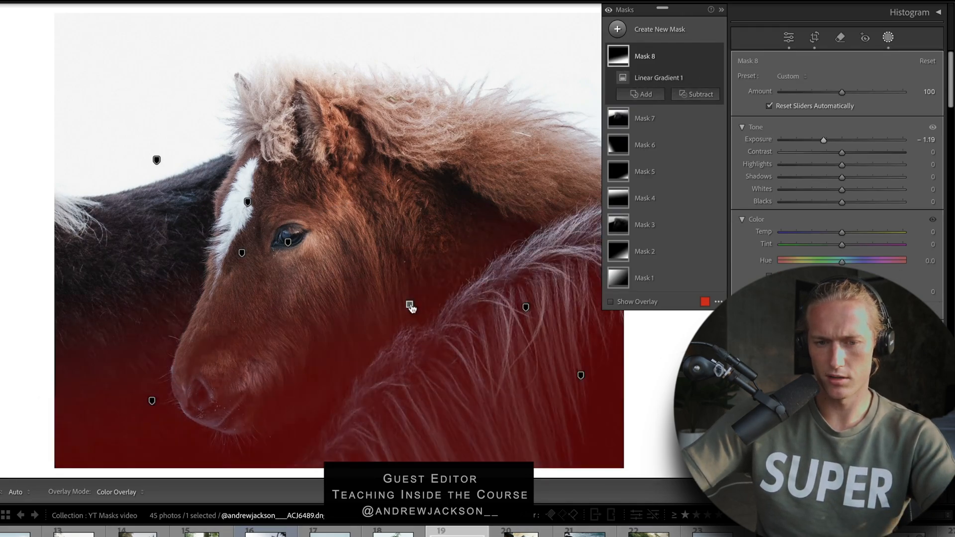
left_click(409, 304)
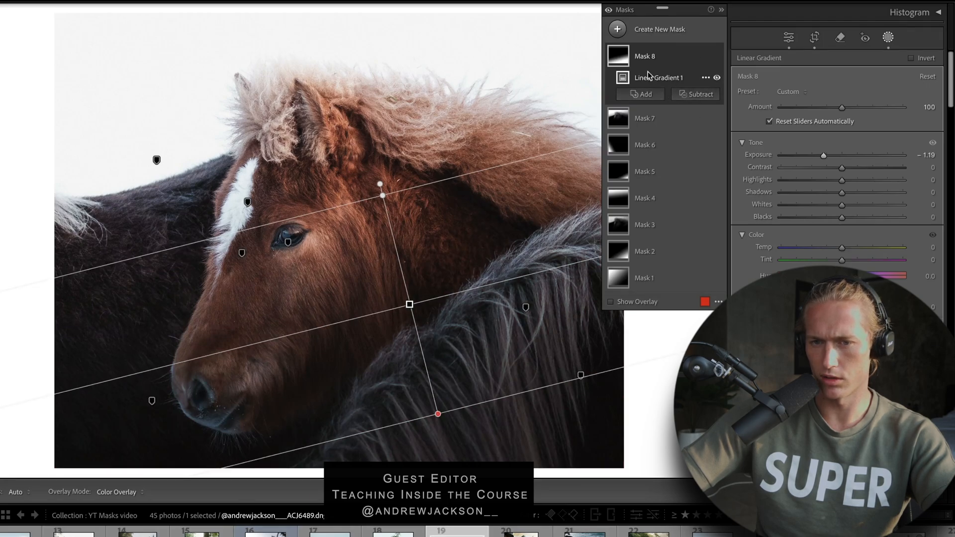
left_click(694, 93)
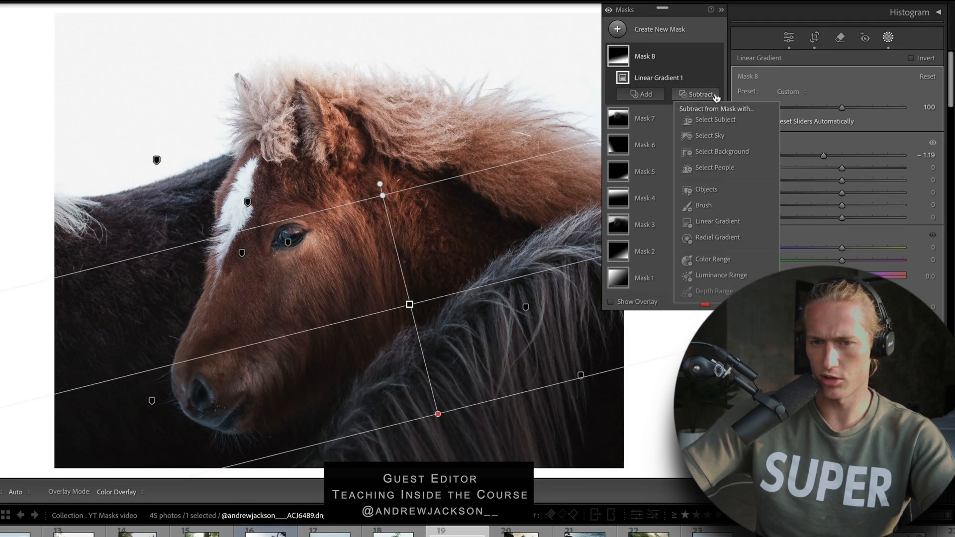
left_click(709, 191)
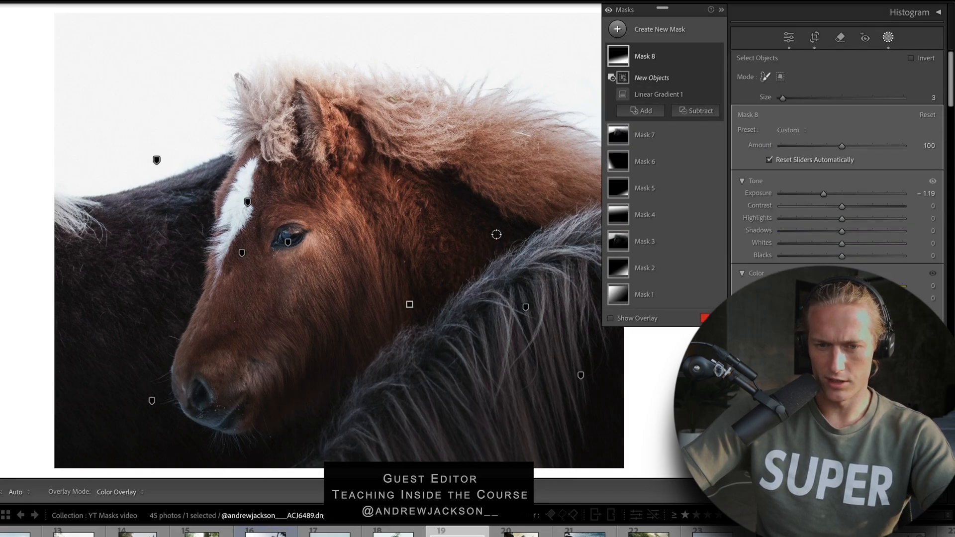
scroll(509, 232, "up", 1)
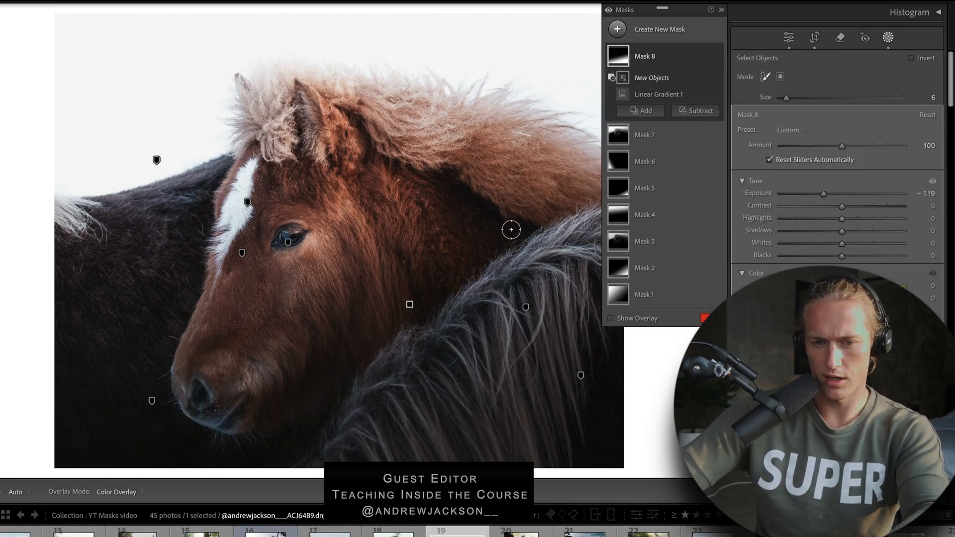
mouse_move(513, 227)
left_mouse_down()
mouse_move(444, 270)
mouse_move(386, 324)
mouse_move(289, 376)
mouse_move(280, 214)
mouse_move(458, 145)
mouse_move(576, 143)
mouse_move(356, 227)
mouse_move(226, 359)
left_mouse_up()
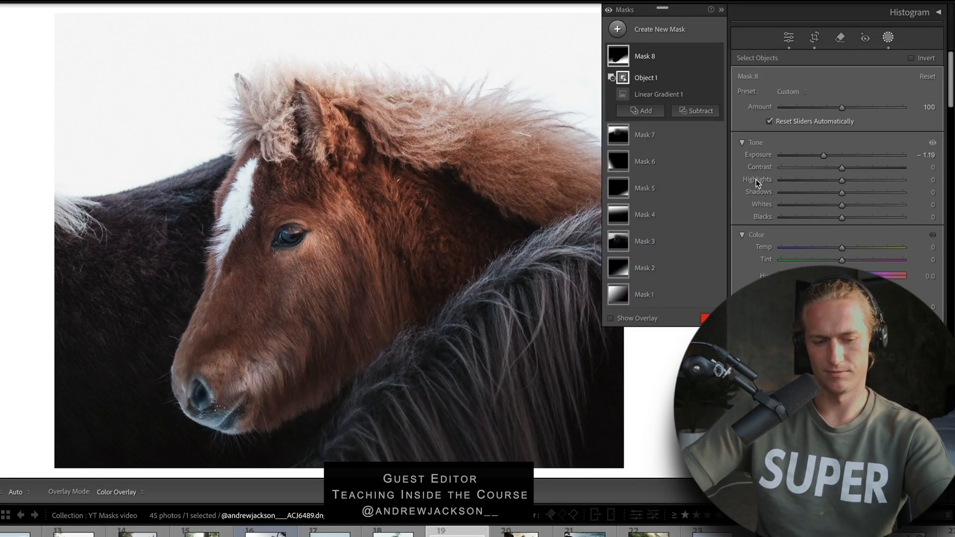
Step: Try an exposure of 2.71 on Mask 8, and settle on an amount of 54 with exposure at -2.69
left_click_drag(823, 155, 884, 154)
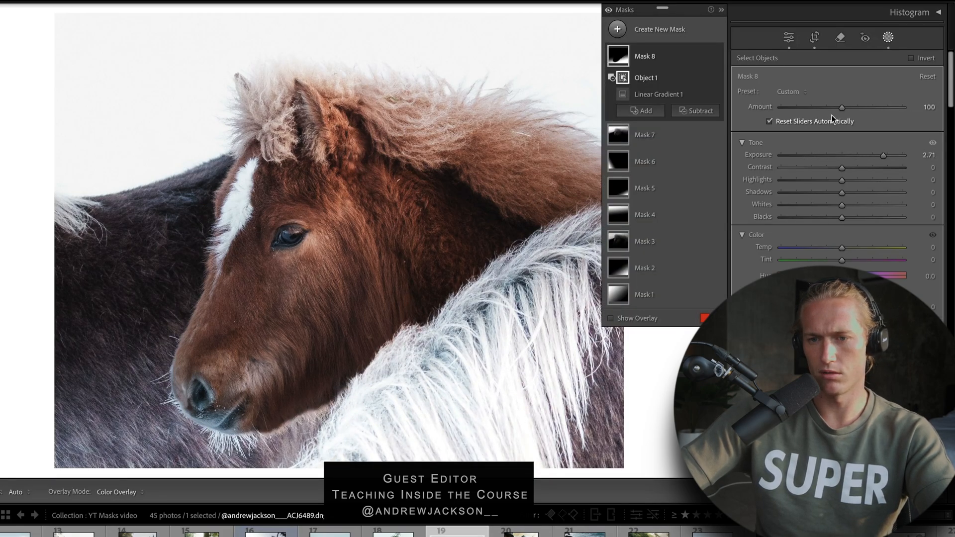
left_click_drag(841, 108, 804, 111)
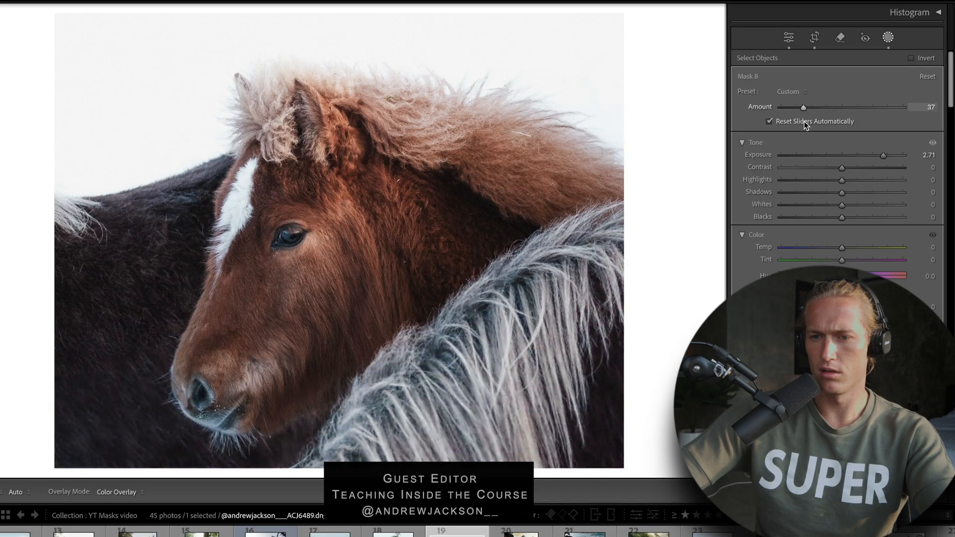
left_click_drag(883, 156, 802, 156)
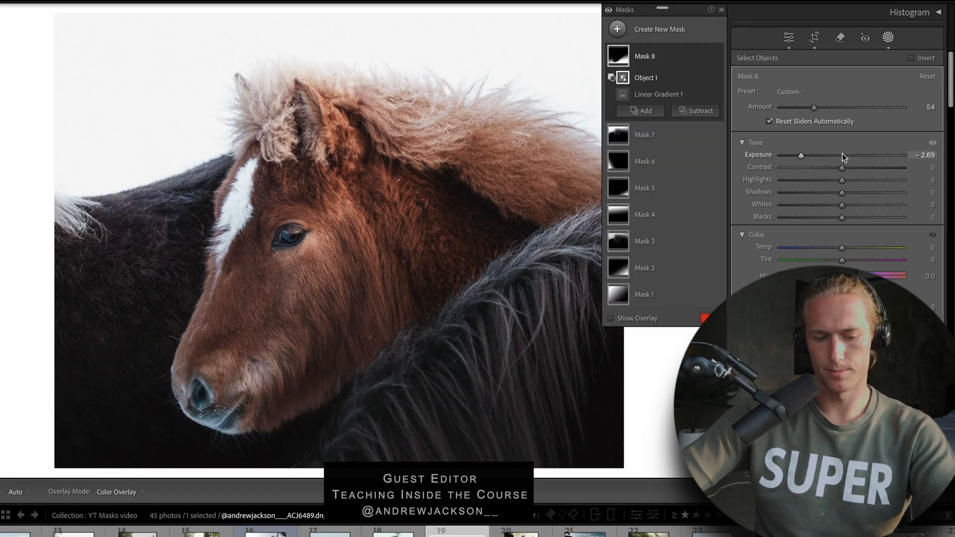